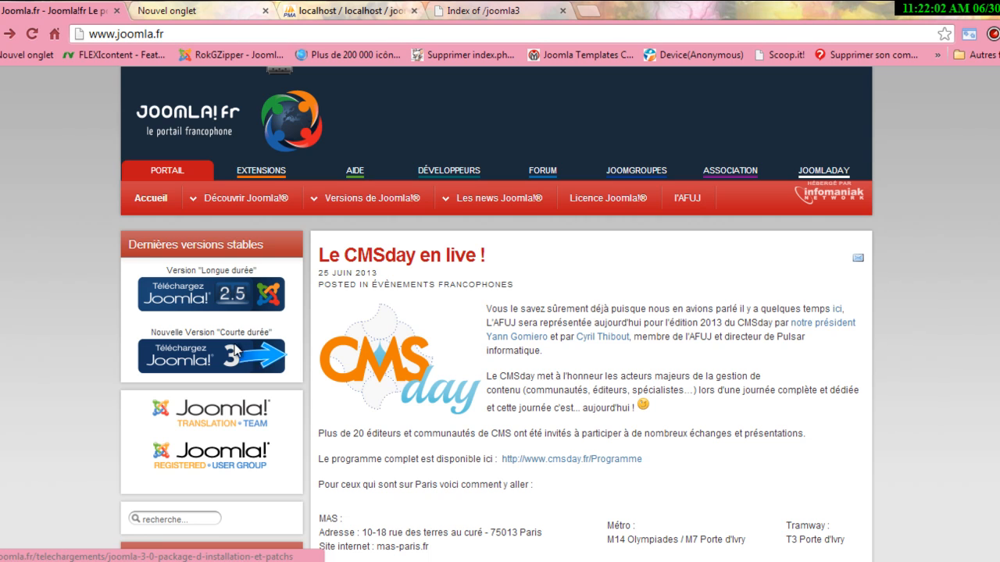
On joomla.fr, open the Joomla 3 download page from the 'Nouvelle Version Courte durée' section.
left_click_drag(220, 331, 259, 329)
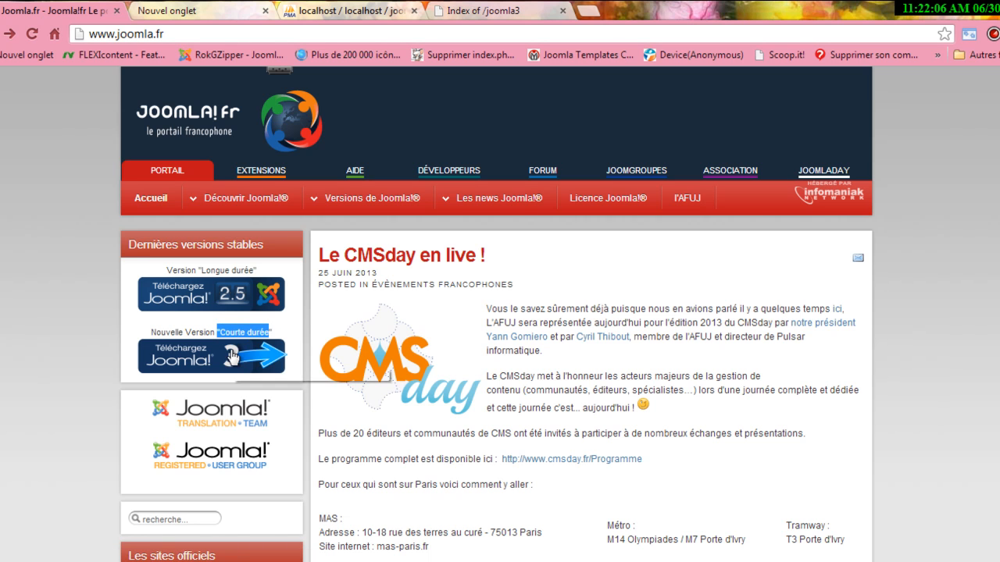
left_click(235, 358)
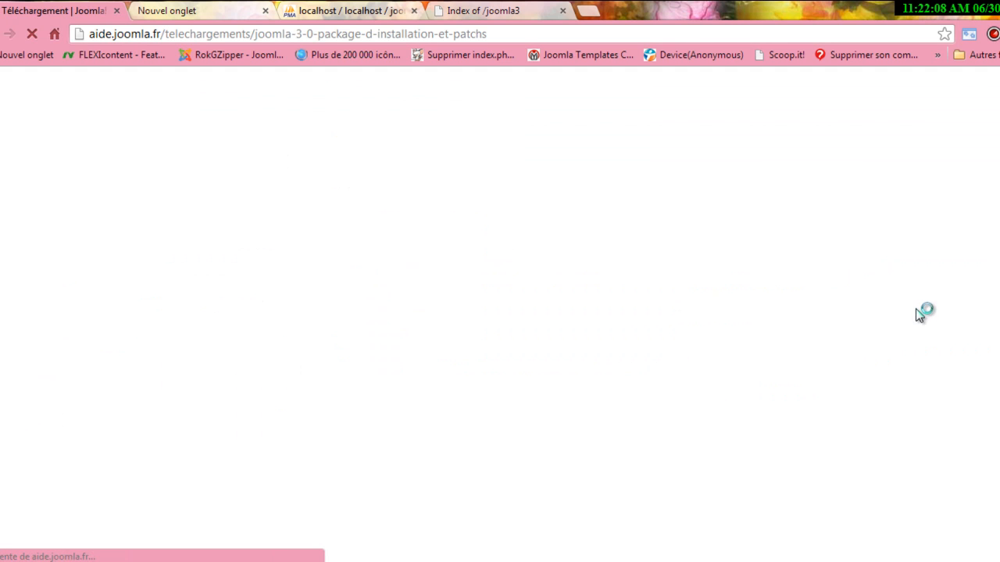
Download the 'Joomla 3.1.1 - Édition francophone' zip, then bring up the Windows Control Panel.
scroll(977, 185, "down", 1)
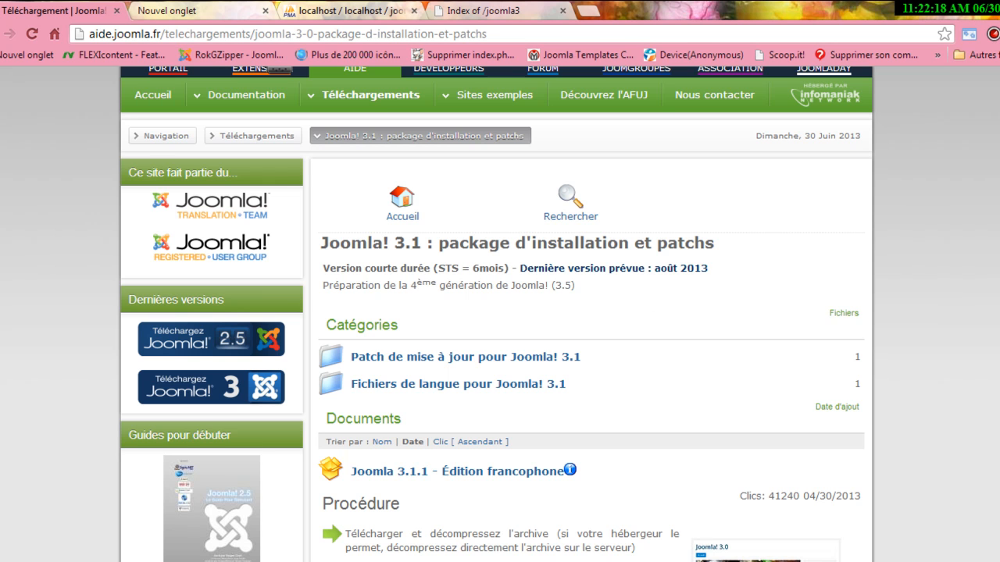
scroll(497, 313, "down", 3)
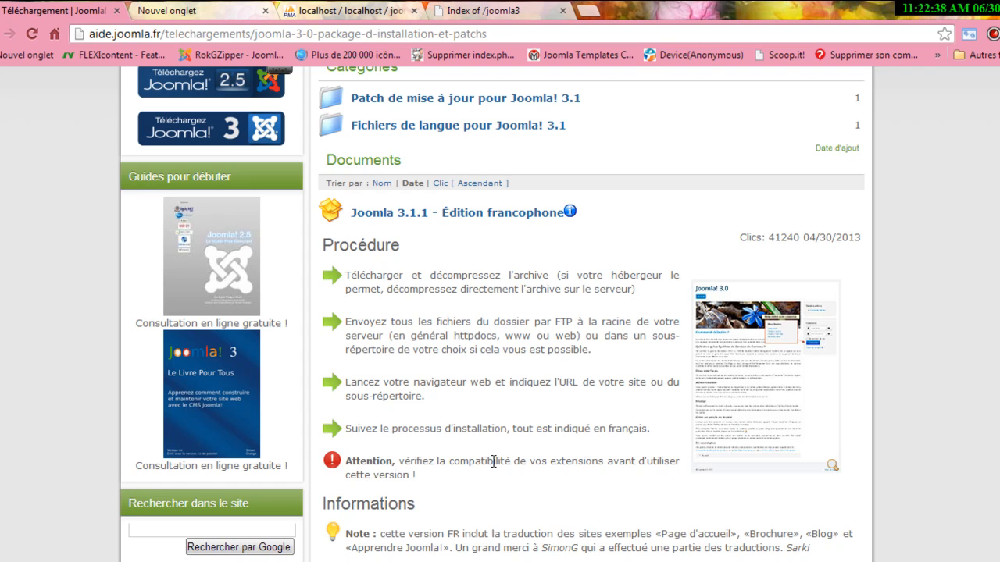
triple_click(493, 462)
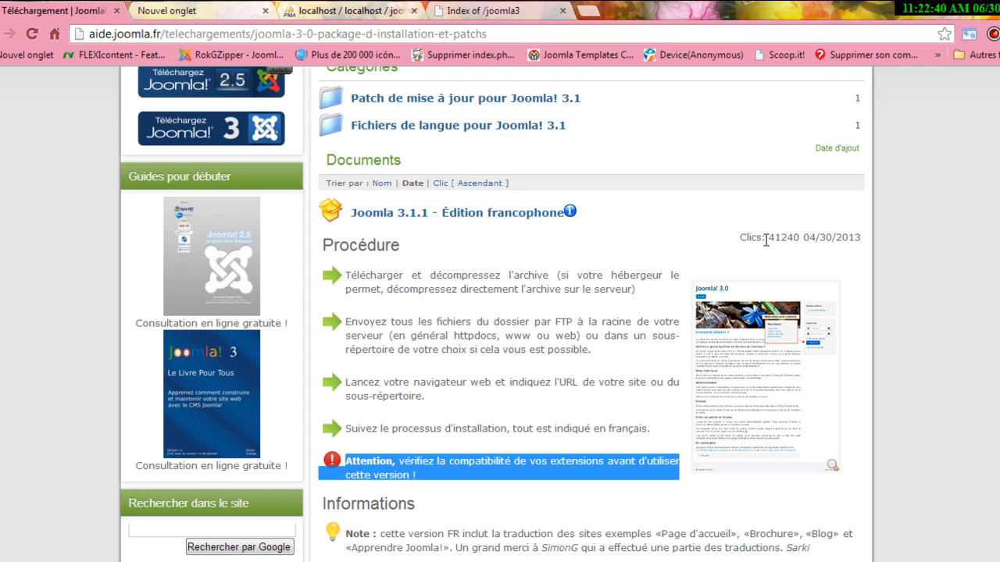
left_click(518, 216)
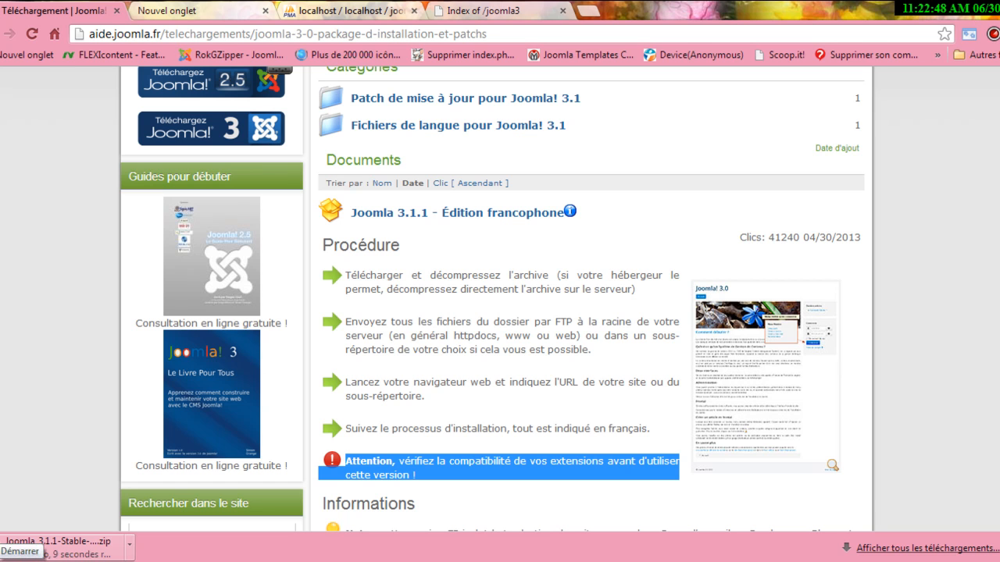
key("super")
left_click(332, 327)
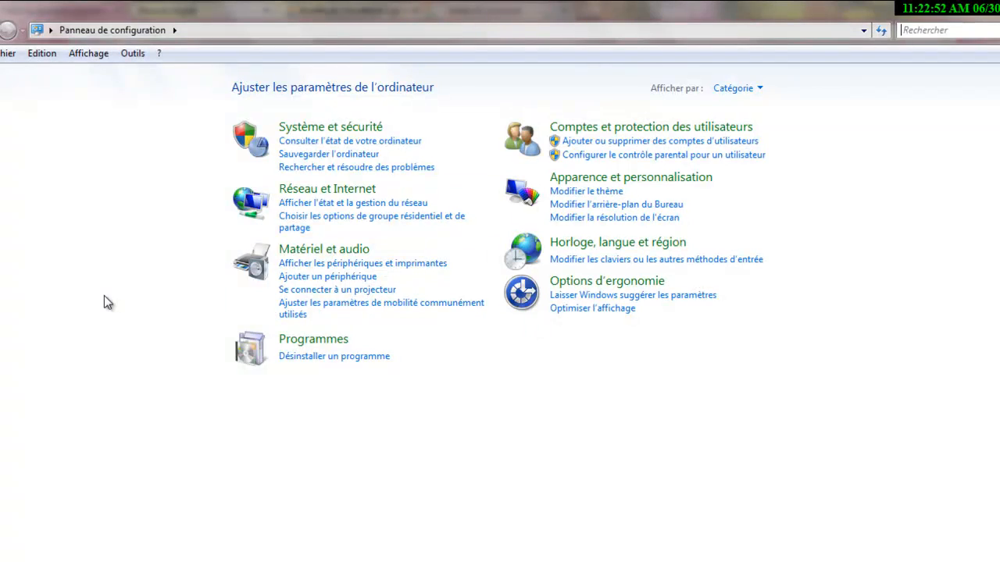
Browse to the empty C:\wamp\www\joomla3 folder, then return to Chrome's Joomla download page.
key("super")
left_click(324, 284)
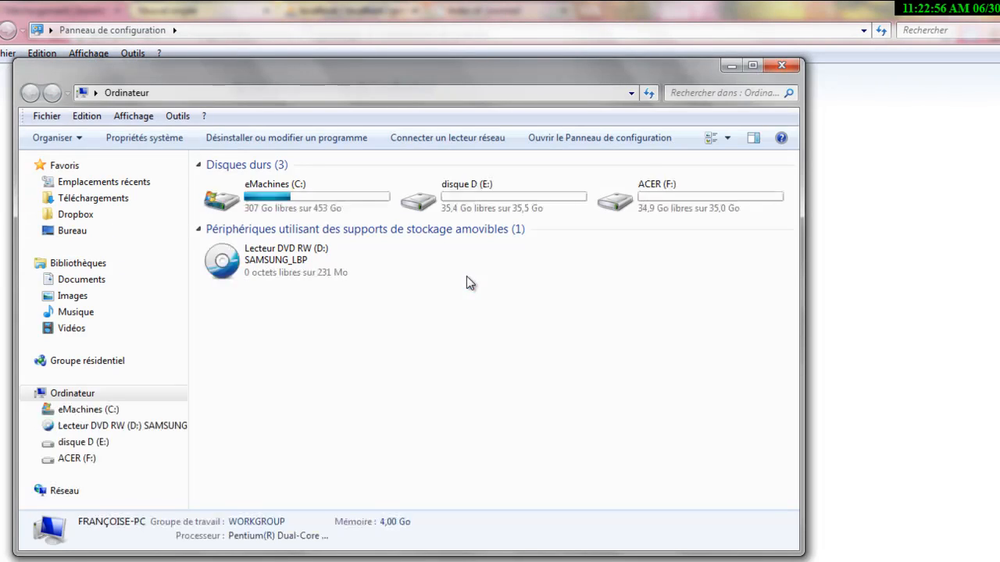
double_click(227, 191)
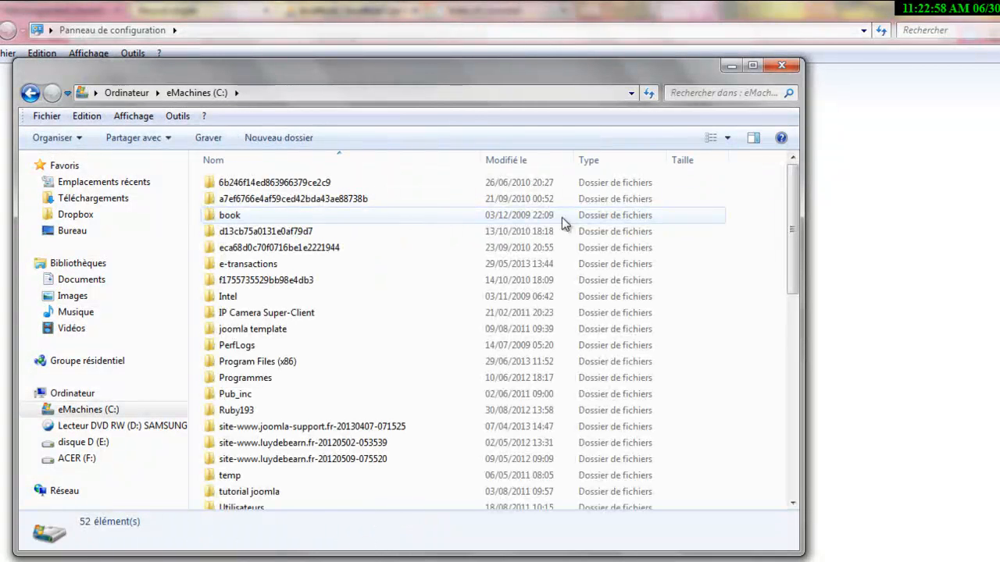
left_click_drag(799, 253, 799, 289)
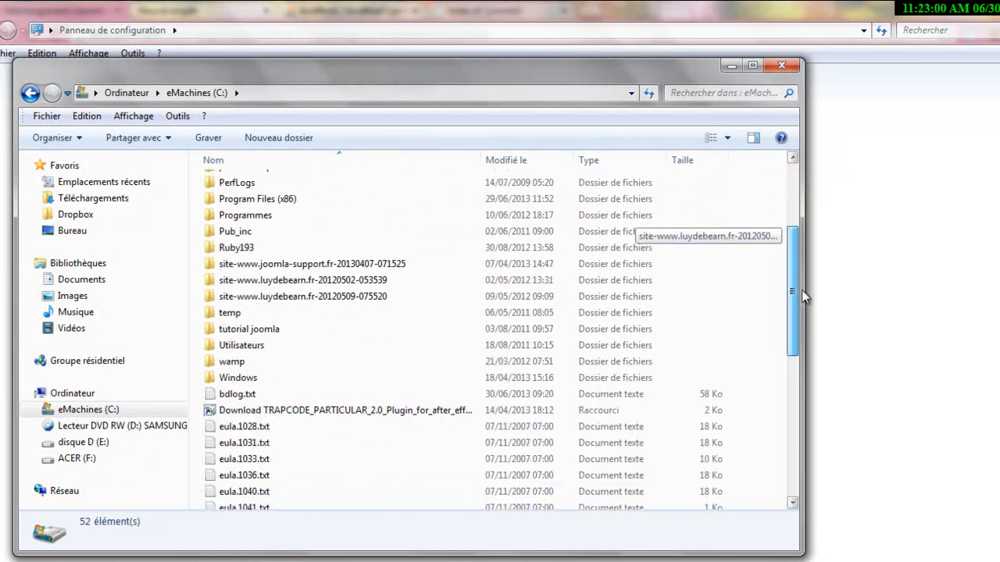
double_click(234, 362)
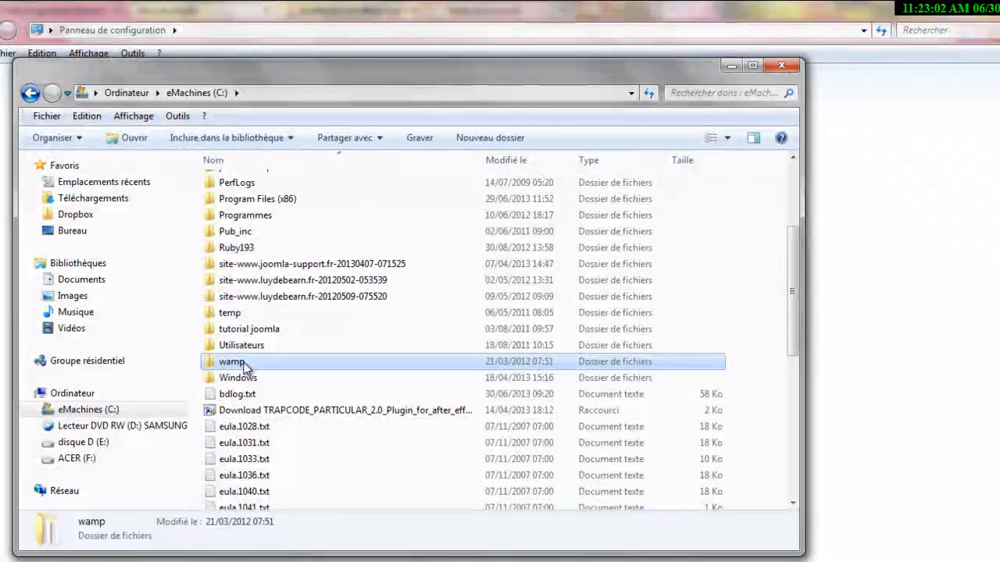
double_click(259, 313)
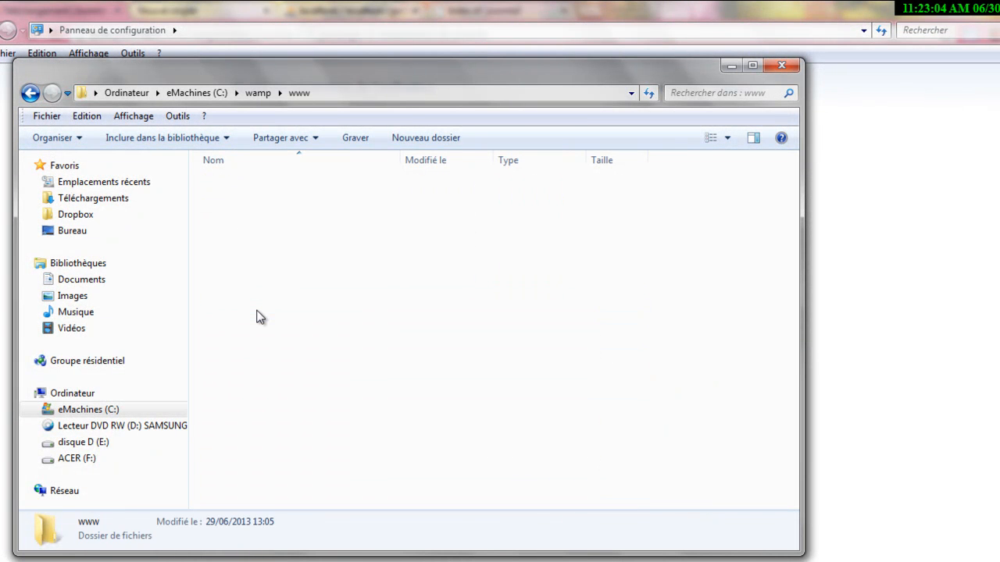
mouse_move(273, 352)
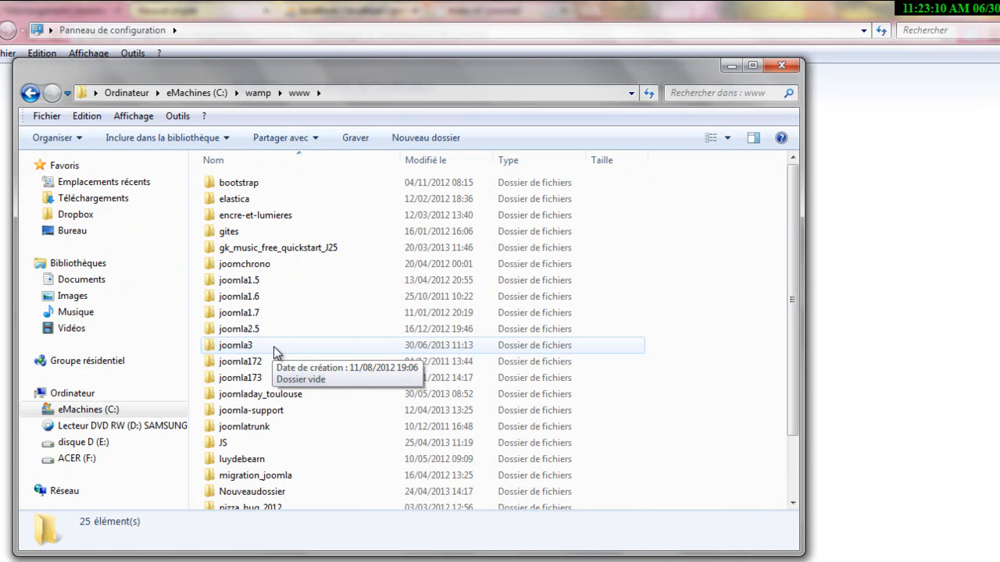
double_click(273, 349)
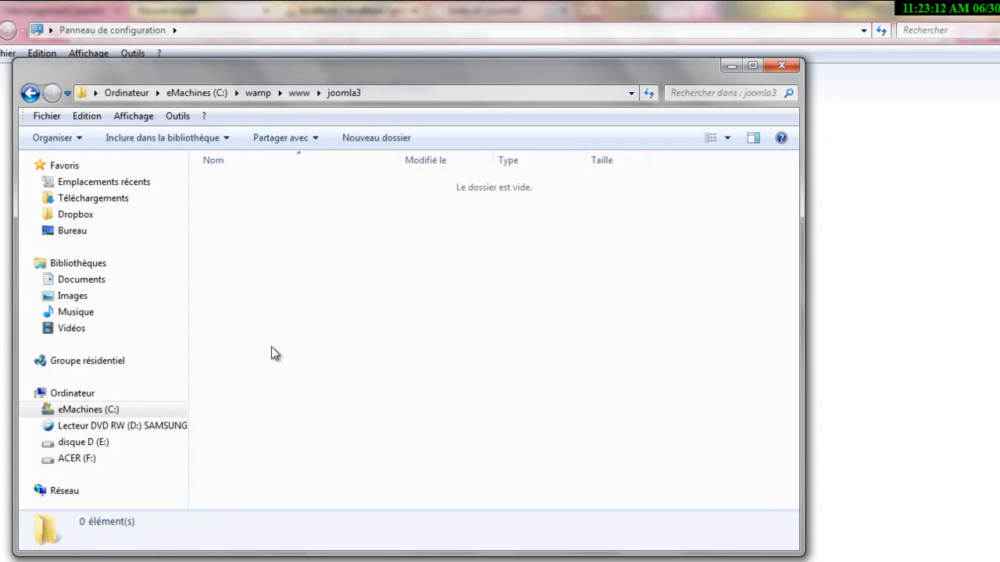
left_click(957, 5)
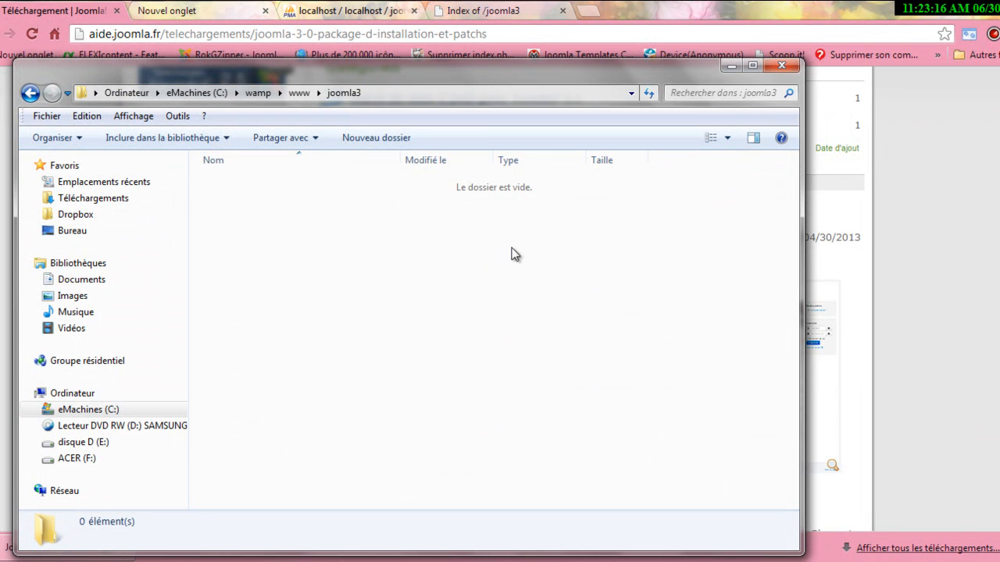
left_click(940, 284)
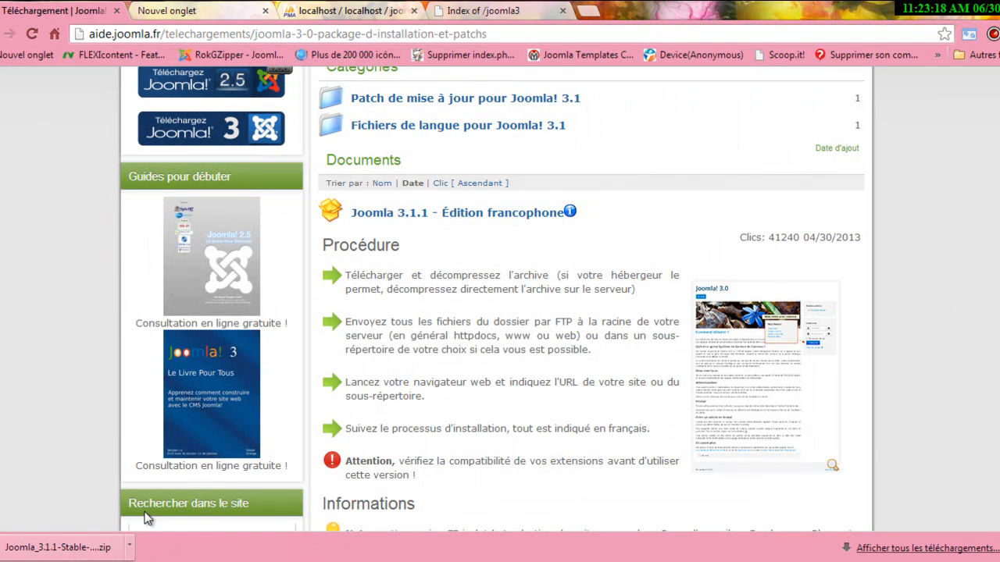
Open the Joomla 3.1.1 zip in WinRAR, dismiss the licence reminder, and select all 24 items.
left_click(51, 548)
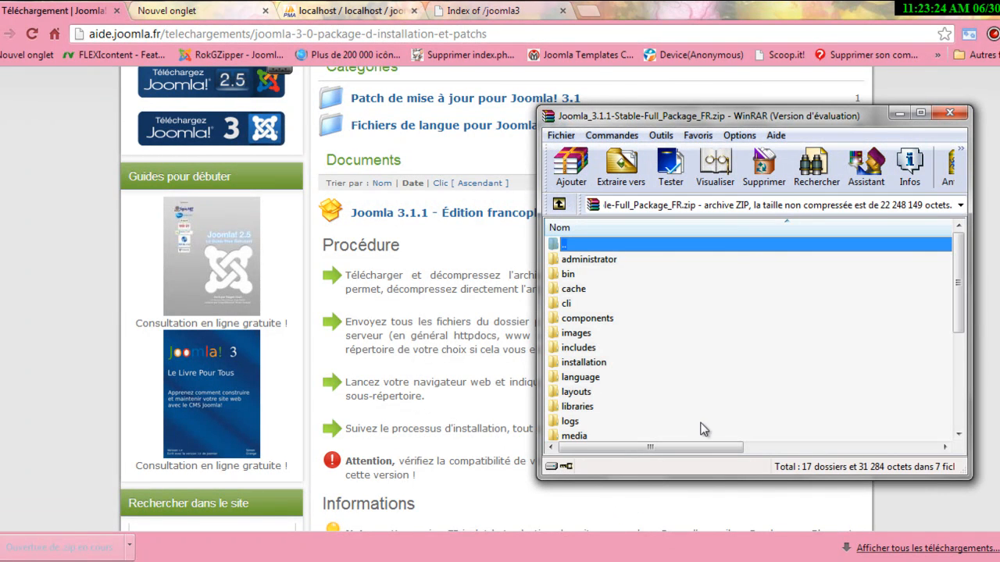
left_click(868, 230)
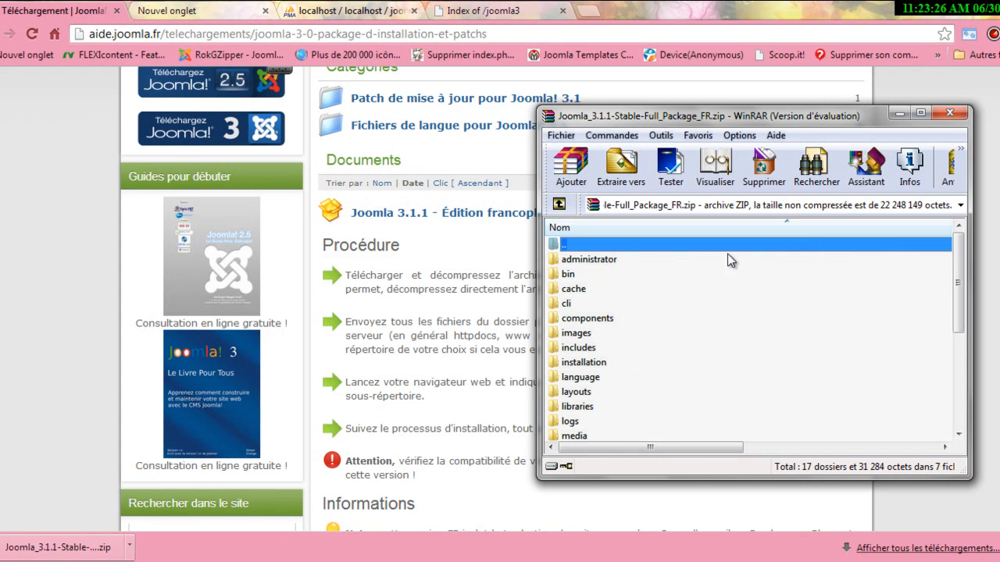
left_click(601, 264)
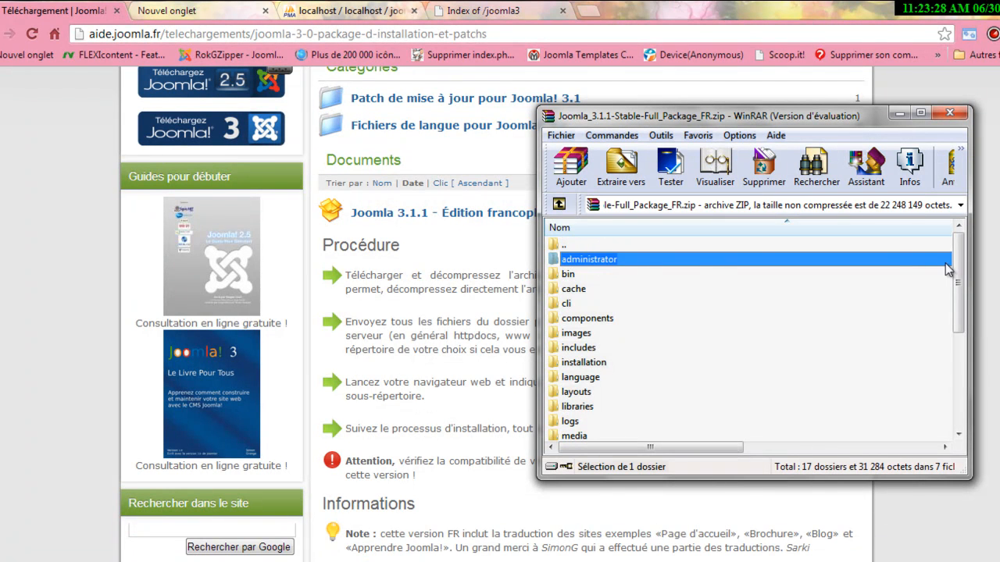
left_click_drag(963, 285, 973, 403)
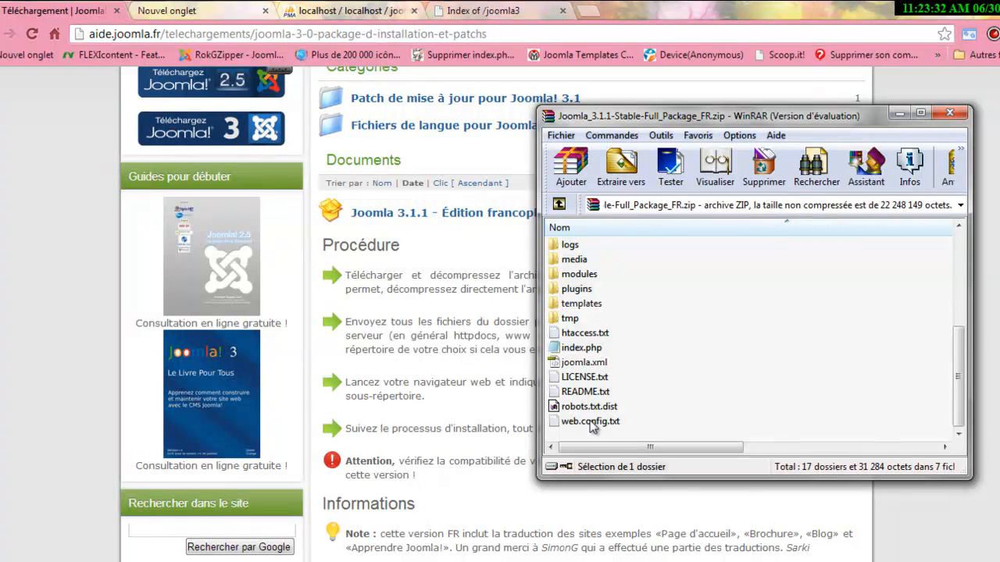
left_click(592, 421, "shift")
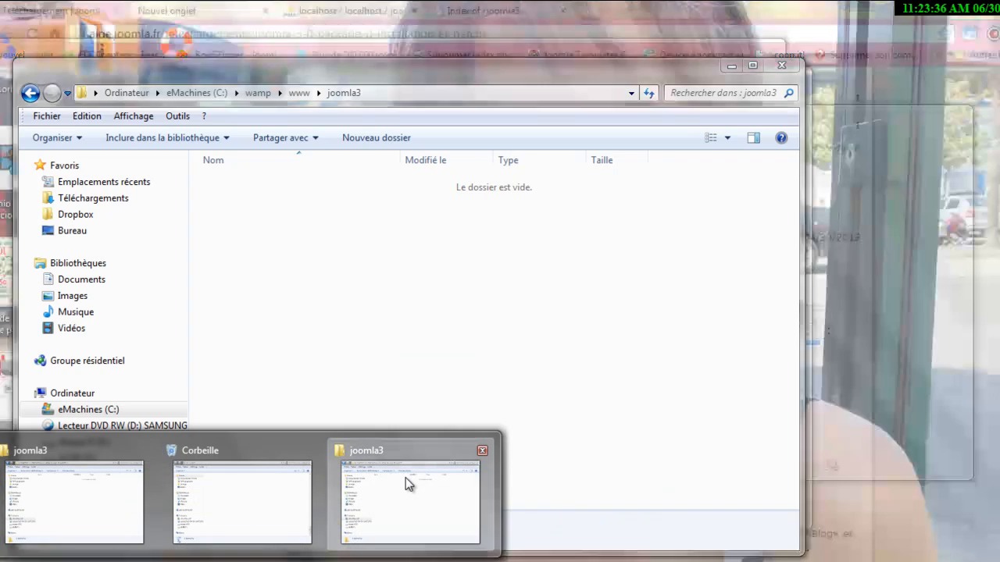
Place Explorer and WinRAR side by side and drag all archive items into C:\wamp\www\joomla3.
left_click(406, 482)
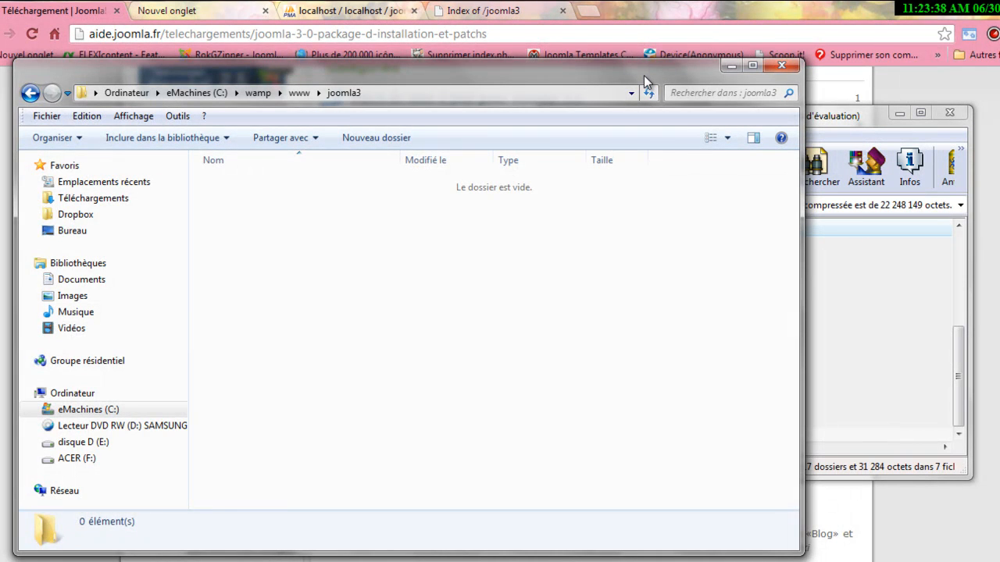
left_click_drag(644, 75, 557, 69)
left_click_drag(770, 125, 899, 105)
left_click_drag(705, 243, 208, 312)
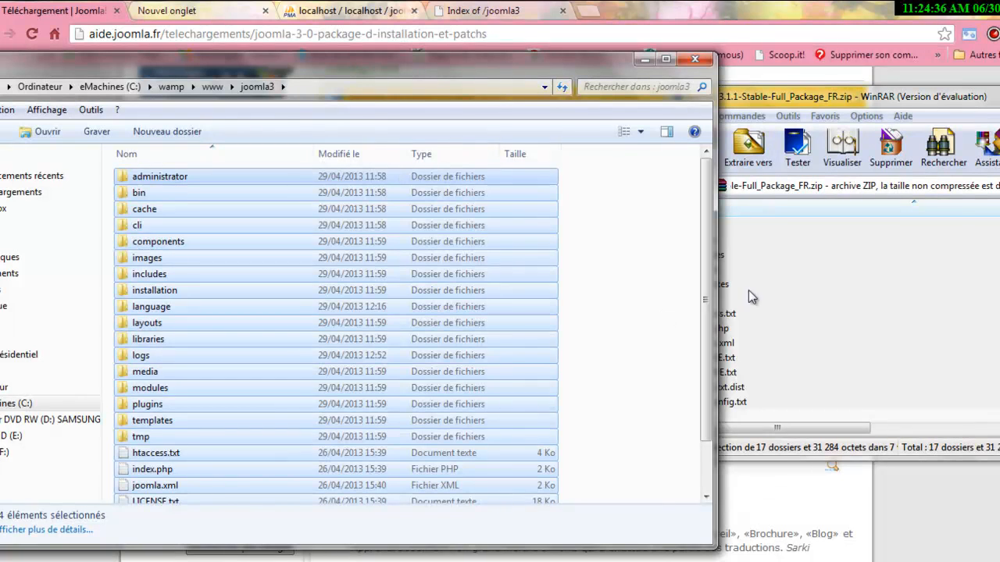
scroll(714, 373, "down", 2)
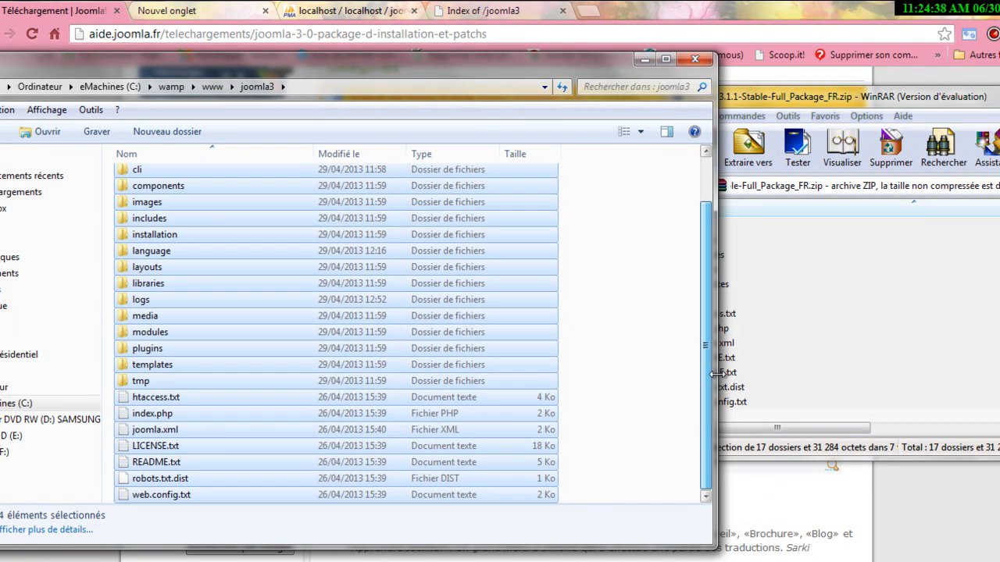
left_click(639, 450)
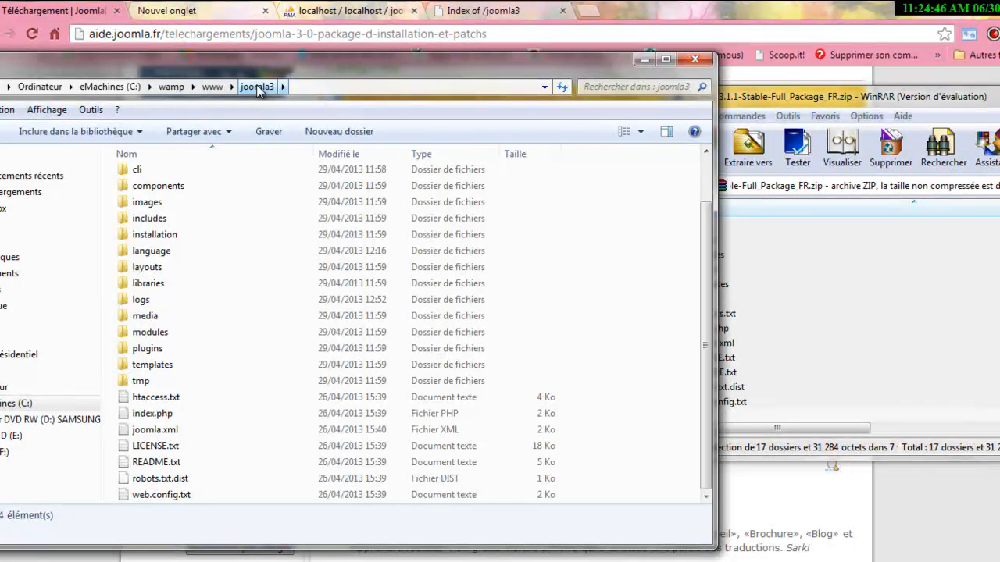
Check the empty joomla30 database in phpMyAdmin, then switch to the Index of /joomla3 tab.
left_click(341, 11)
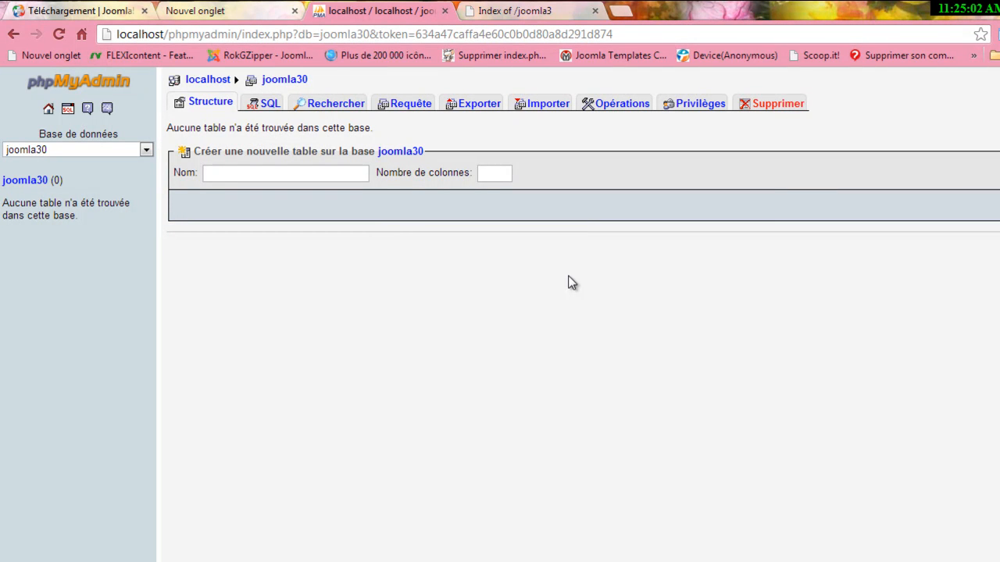
left_click(515, 14)
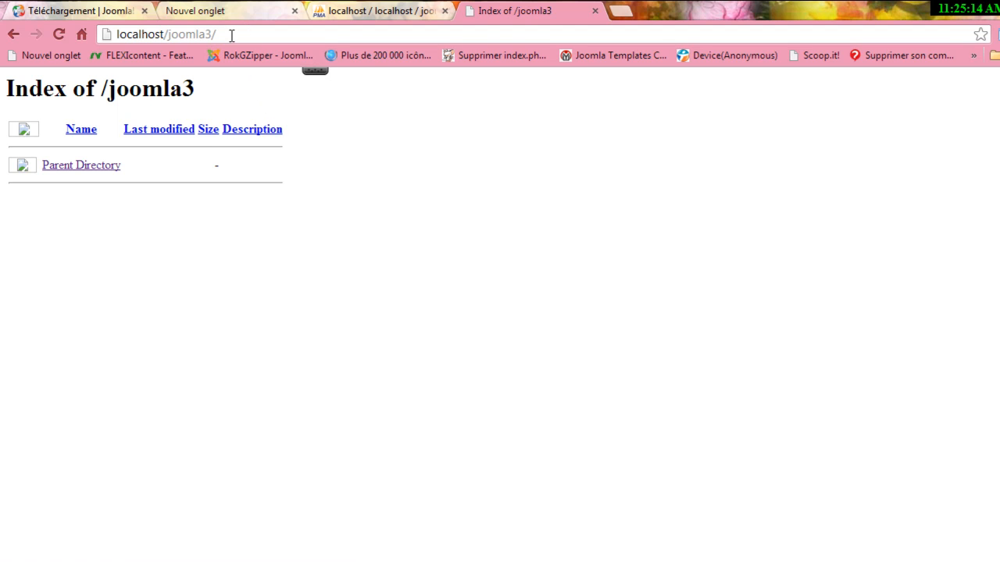
Reload localhost/joomla3 and enter site name 'site de test de joomla 3' with description 'ceci est le site de test de joomla 3'.
left_click_drag(231, 34, 115, 35)
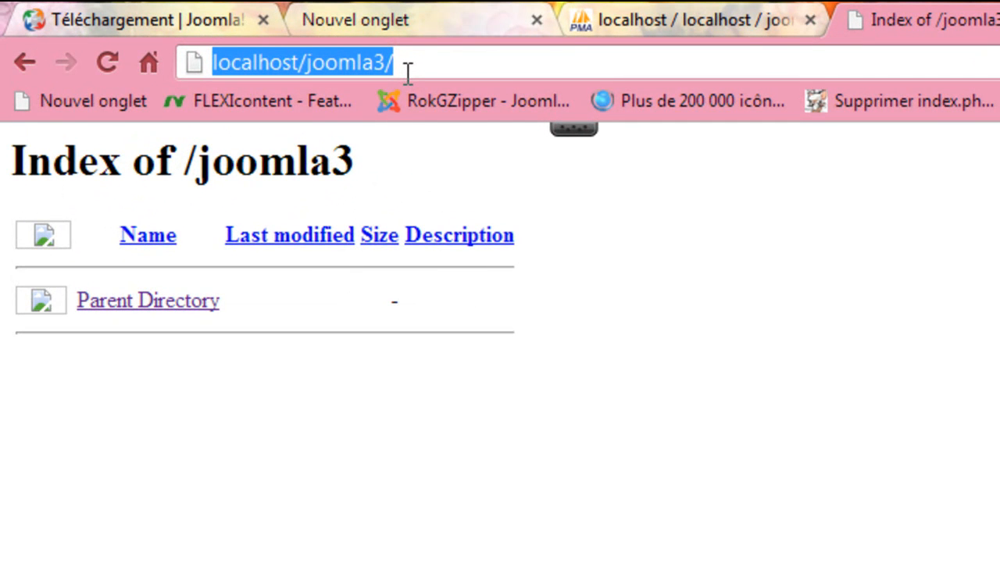
left_click(104, 62)
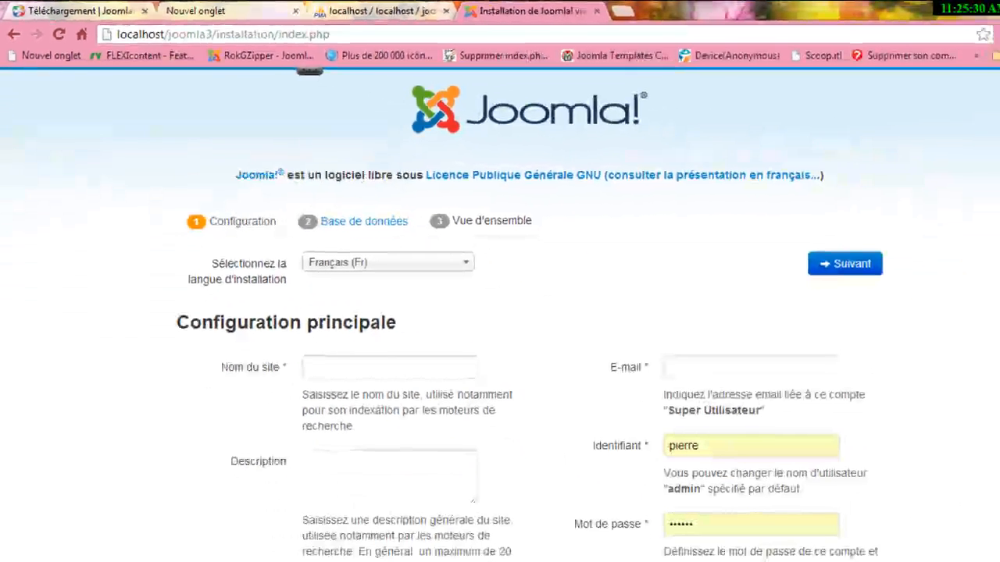
scroll(451, 346, "down", 1)
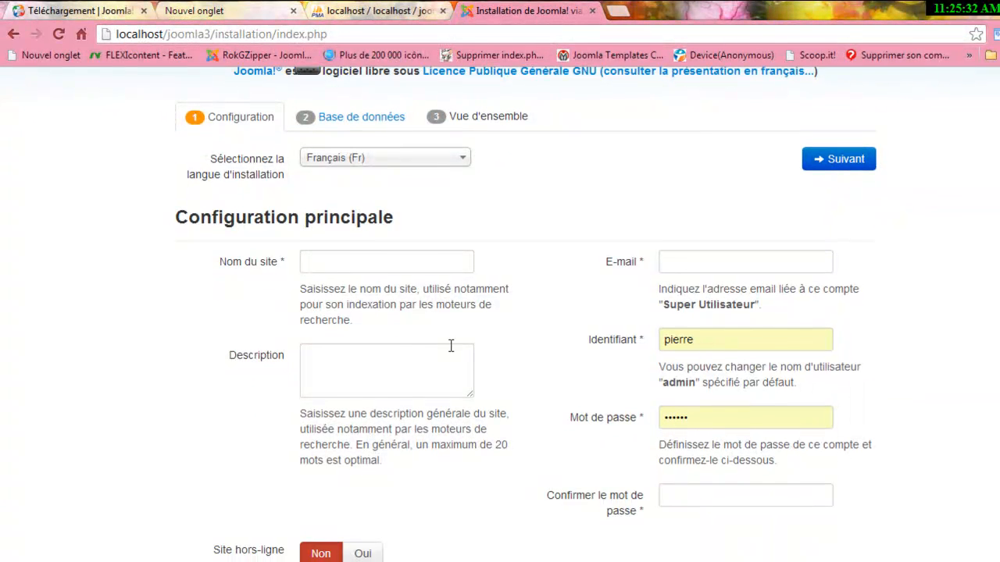
left_click(362, 263)
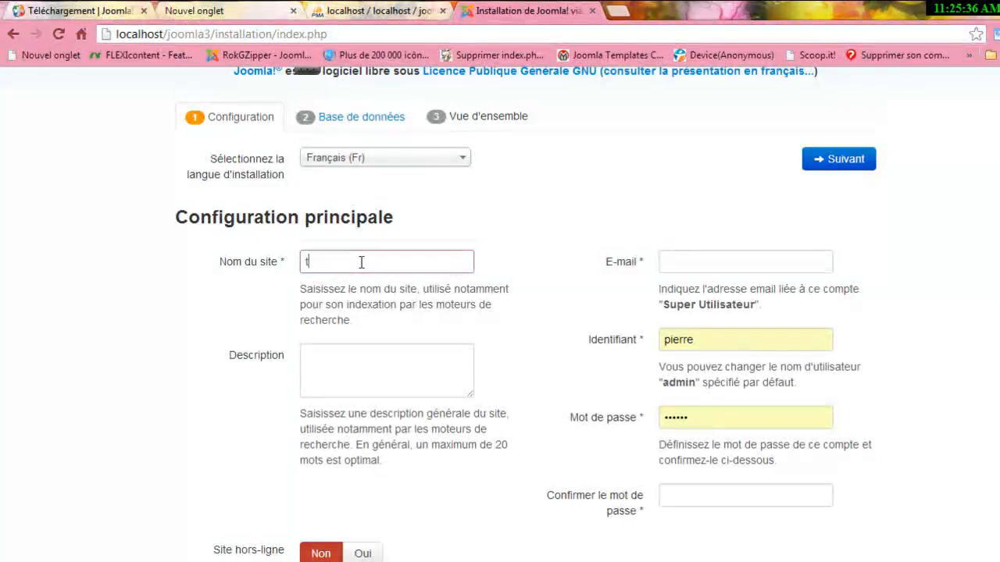
type("site de")
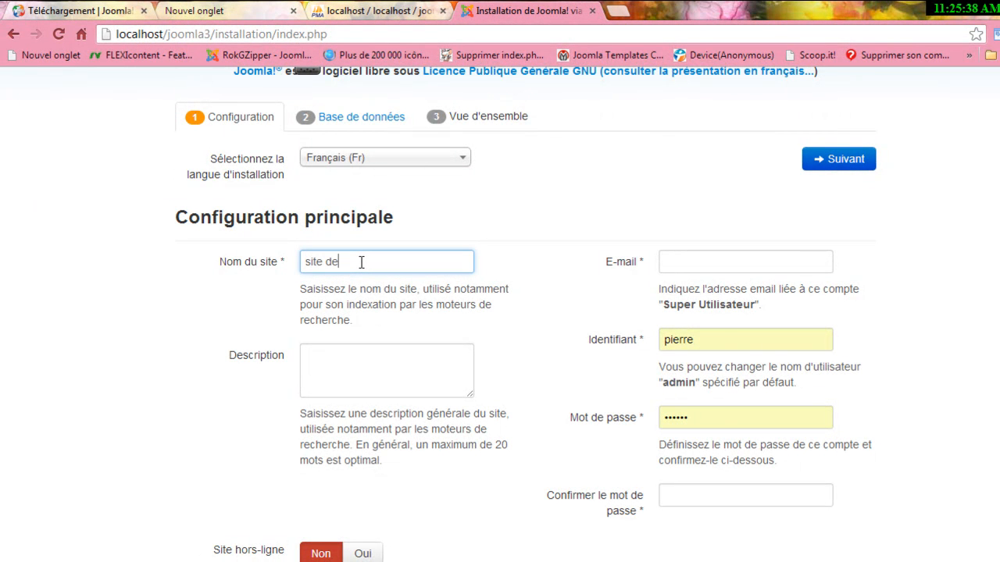
type(" test de joomla 3")
key("Tab")
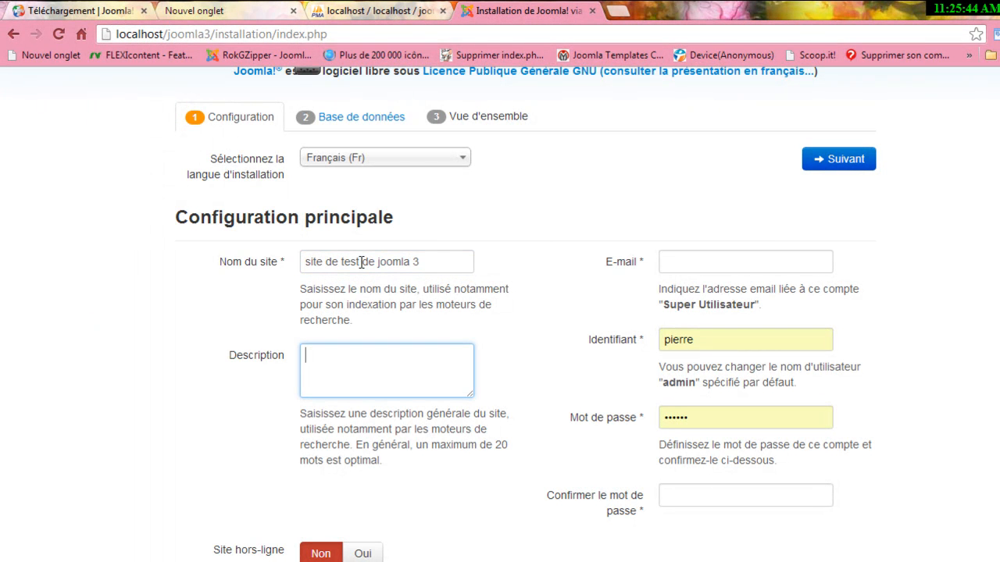
type("ceci est le site de test")
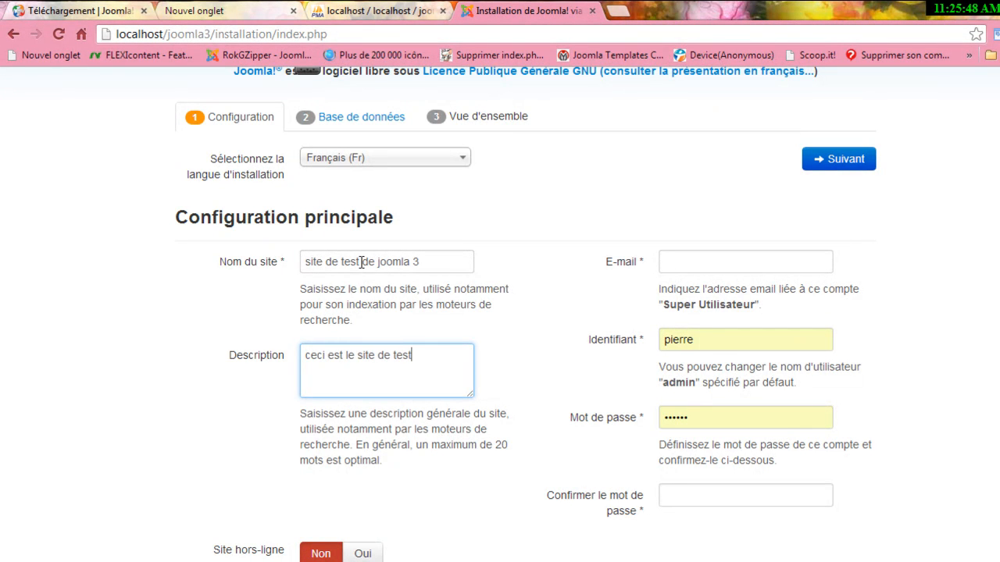
type(" de joomla 3")
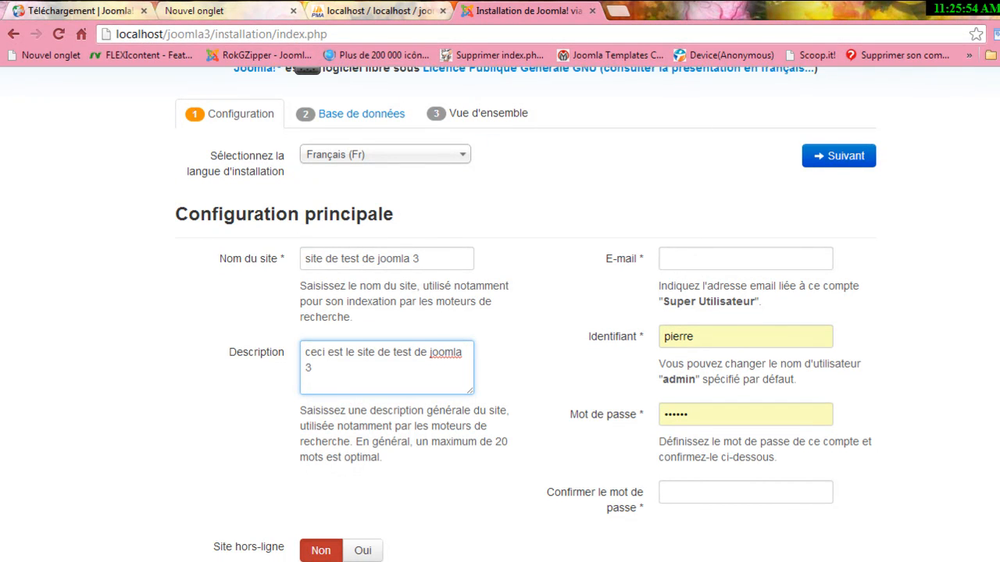
Fill in the administrator e-mail and username, then enter and confirm the admin password.
scroll(500, 313, "down", 1)
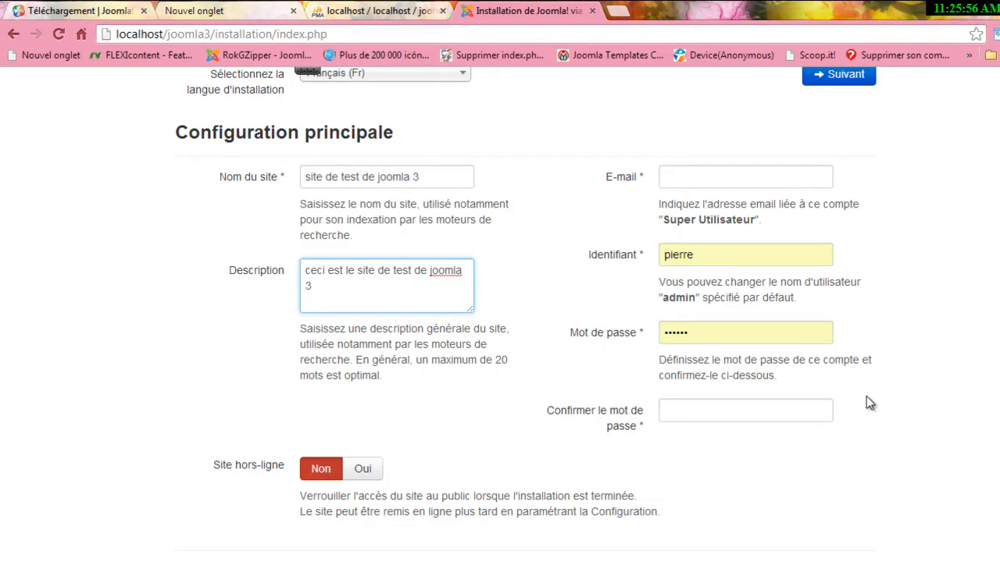
left_click(691, 177)
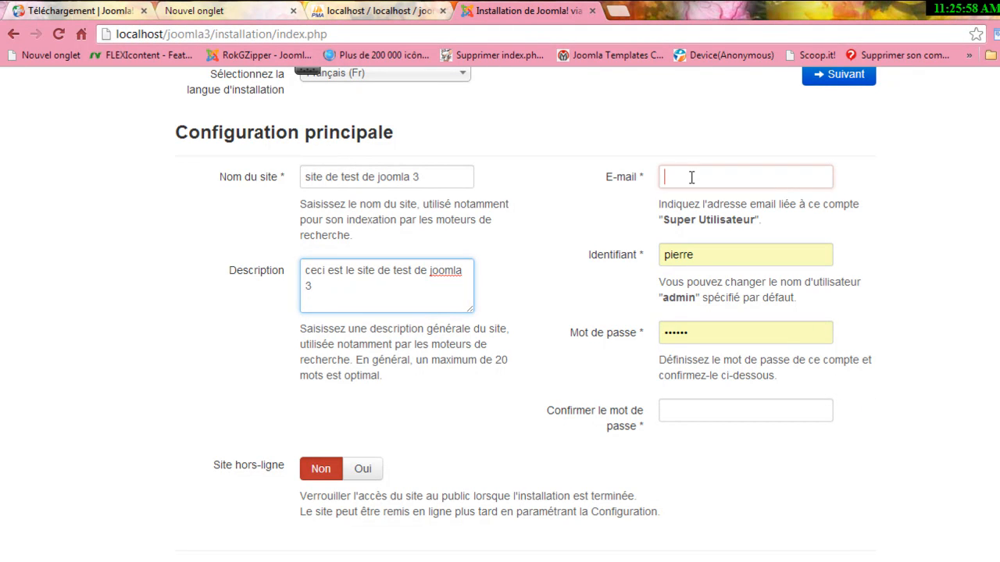
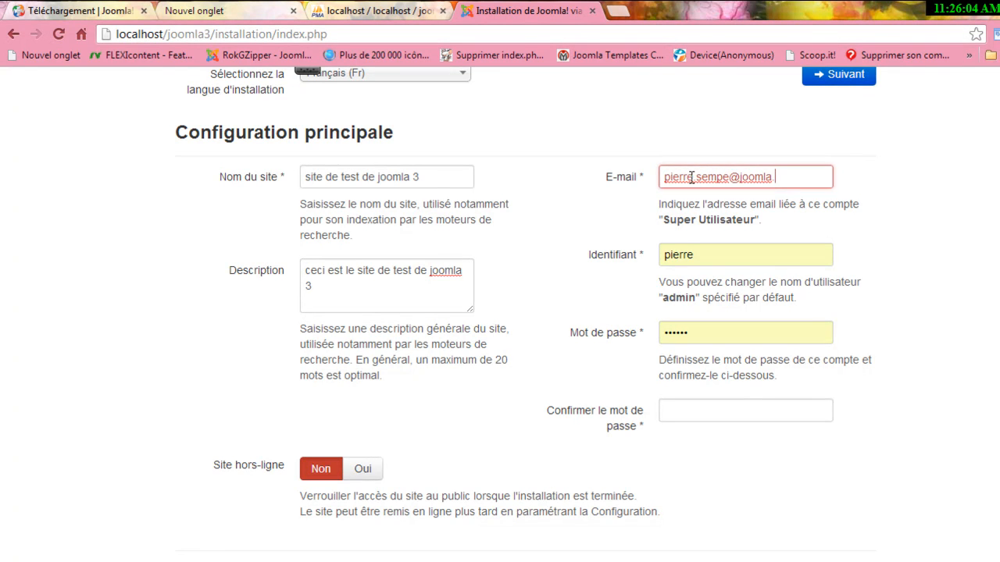
key("Tab")
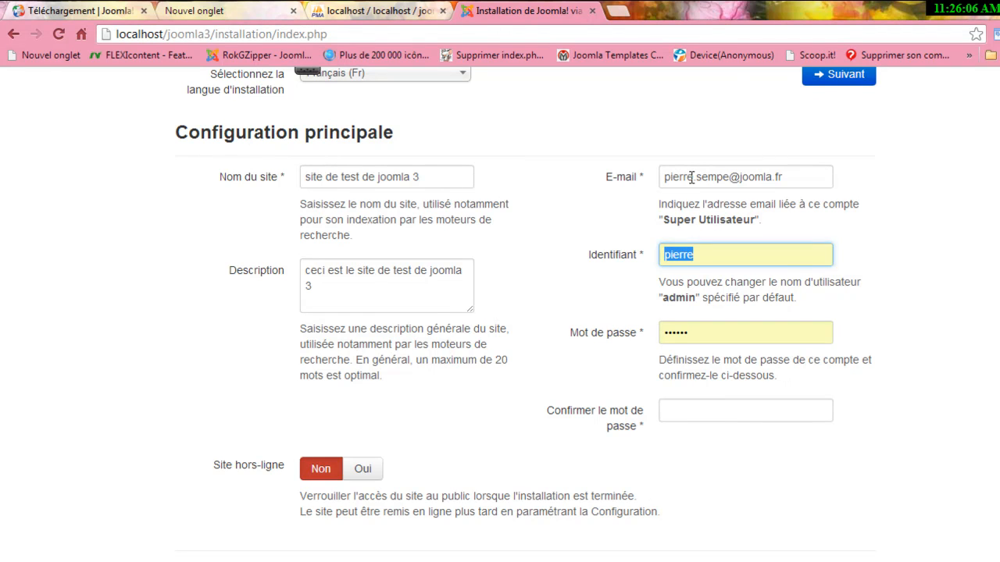
key("Tab")
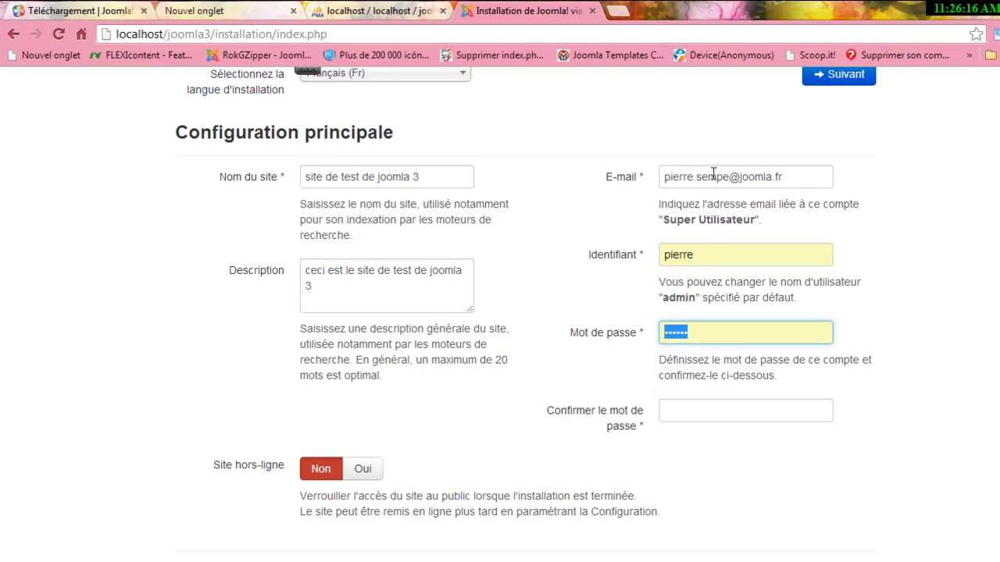
double_click(710, 254)
key("Tab")
key("Tab")
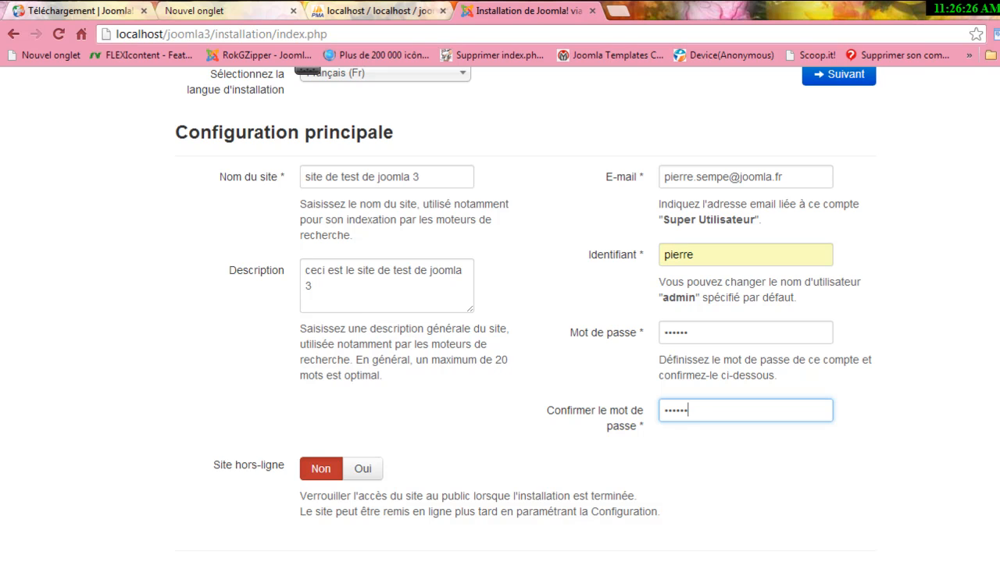
scroll(898, 223, "up", 3)
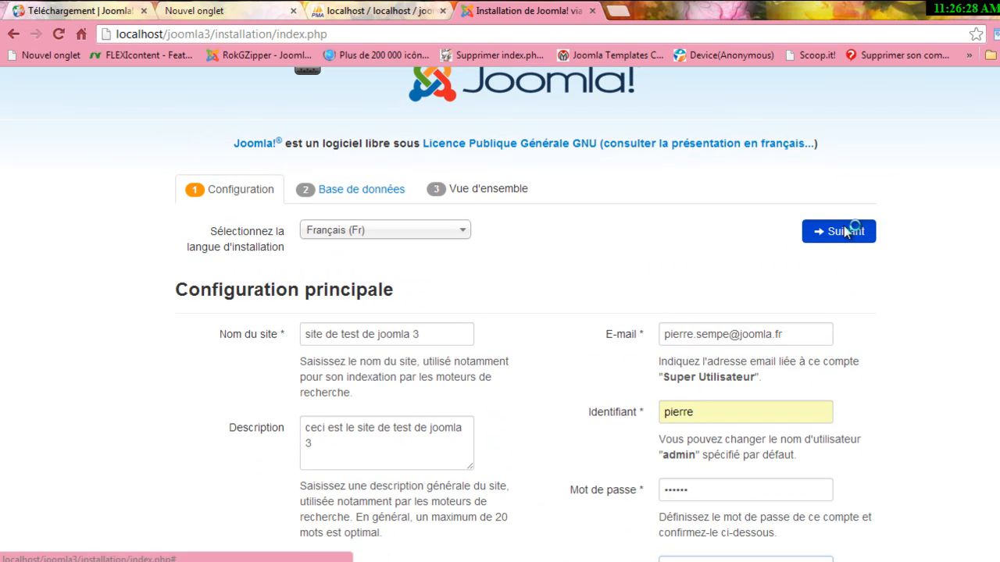
Advance to the database step, verify joomla30 in phpMyAdmin, and return to the installer tab.
left_click(839, 231)
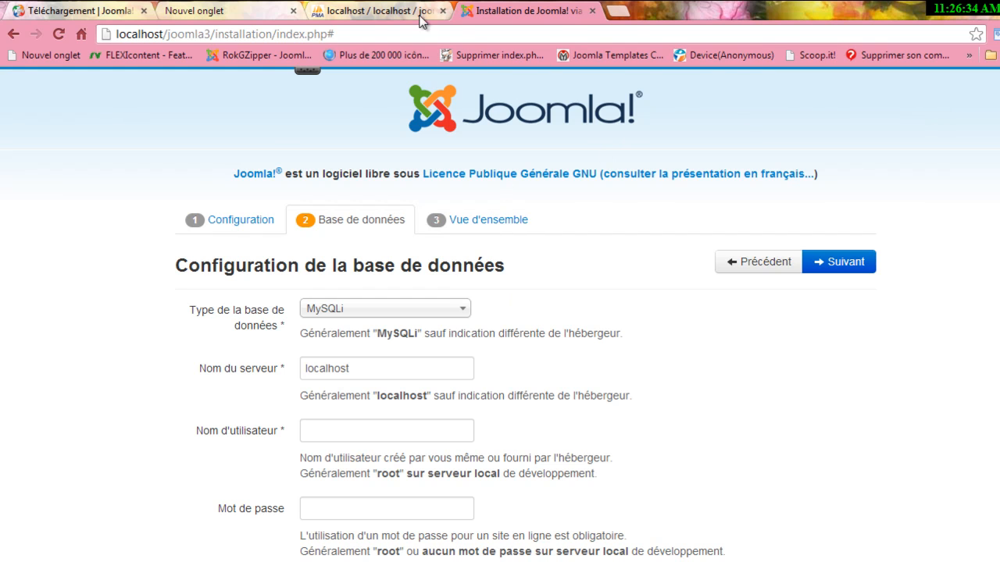
left_click(396, 10)
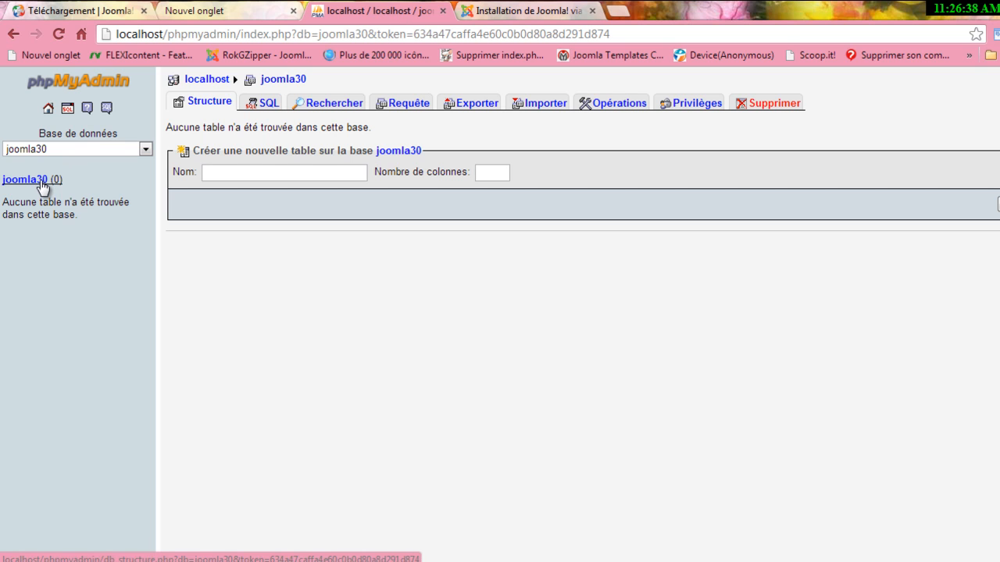
left_click(509, 12)
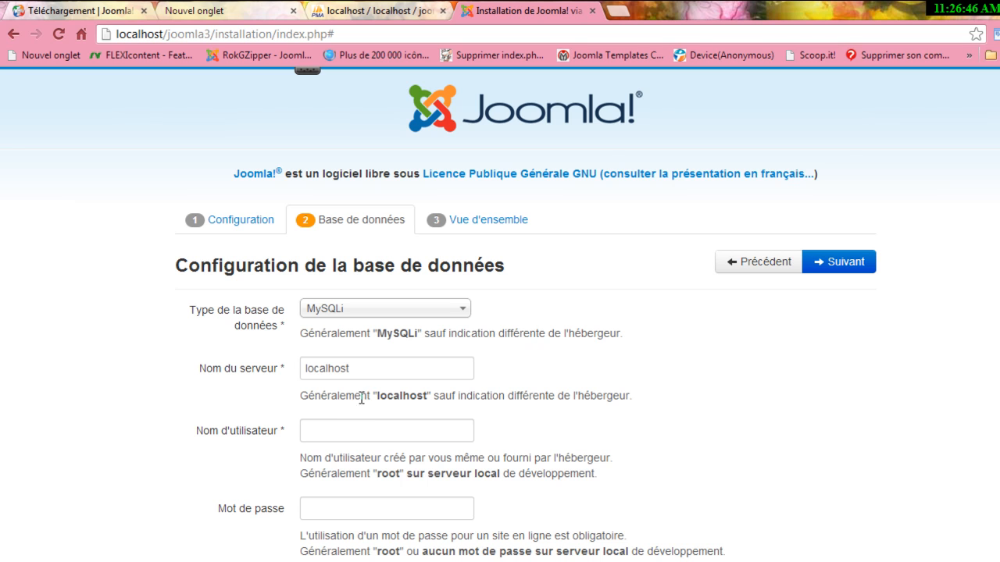
Enter database user root, database name joomla30, and replace the table prefix with test_.
left_click(342, 432)
type("root")
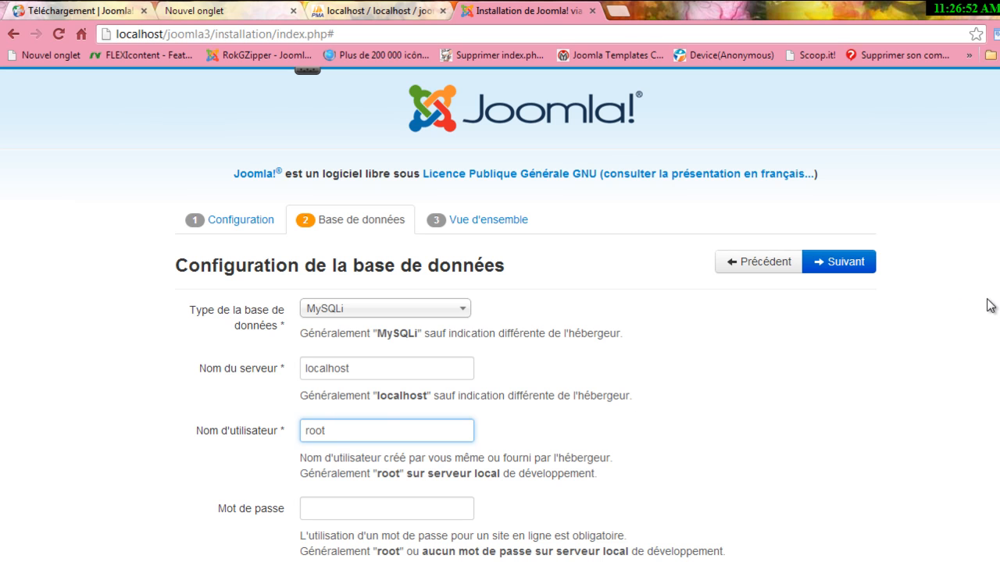
scroll(525, 314, "down", 3)
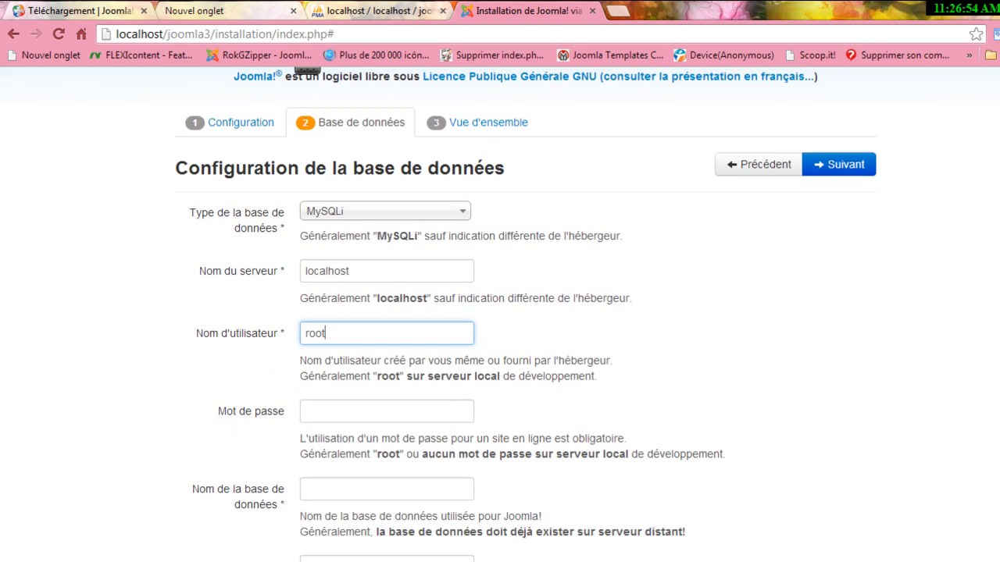
scroll(435, 503, "down", 1)
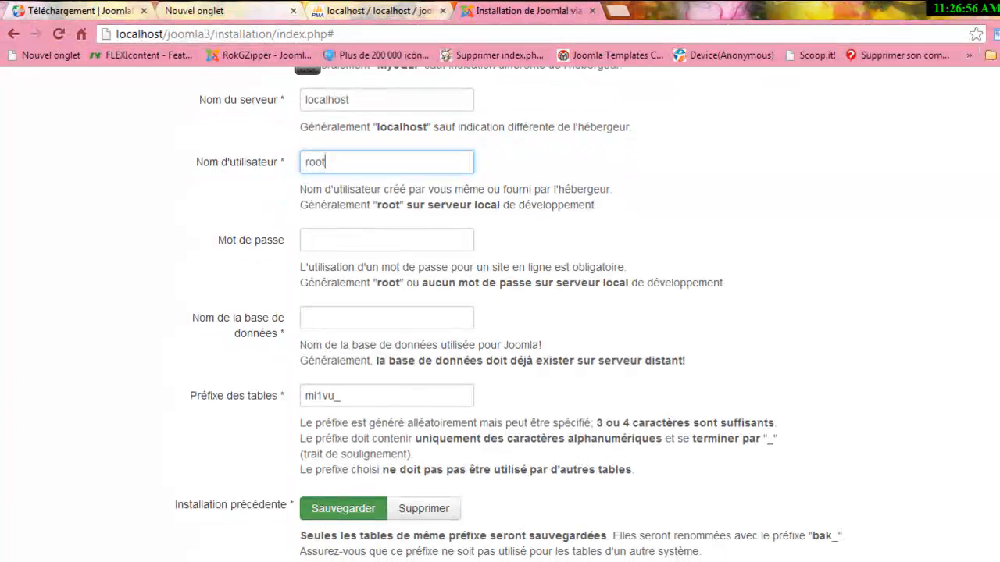
left_click(365, 316)
type("joomla30")
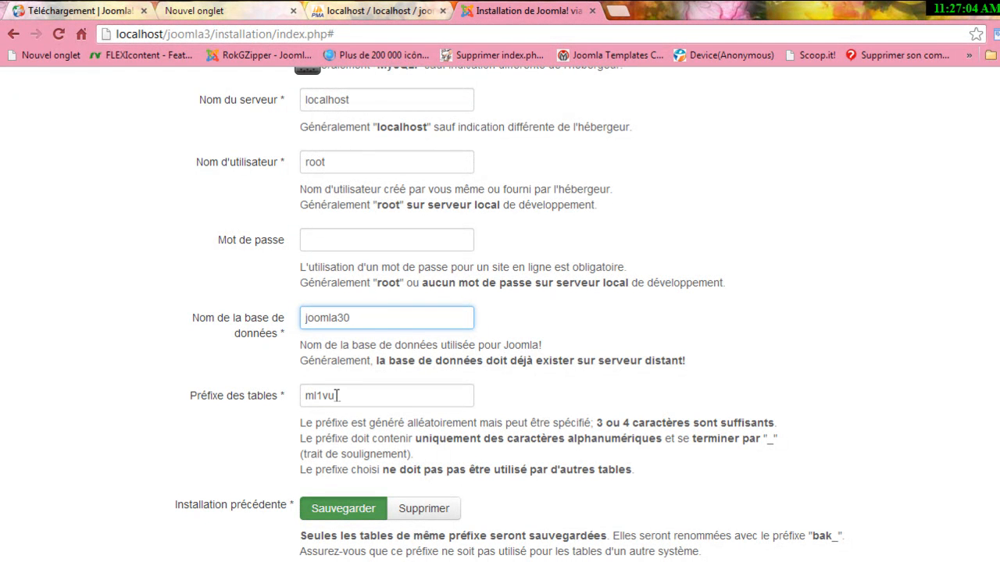
double_click(302, 397)
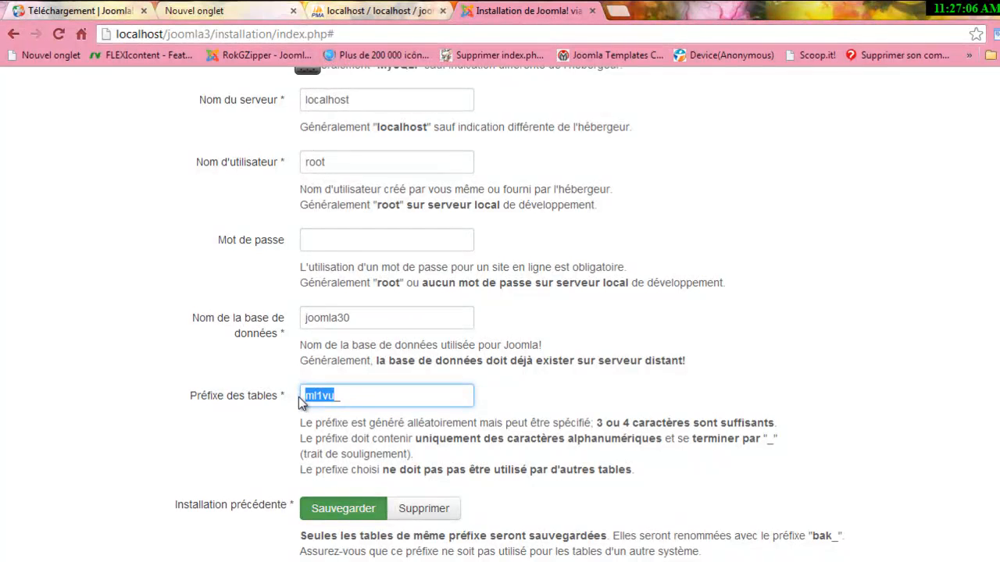
type("test_")
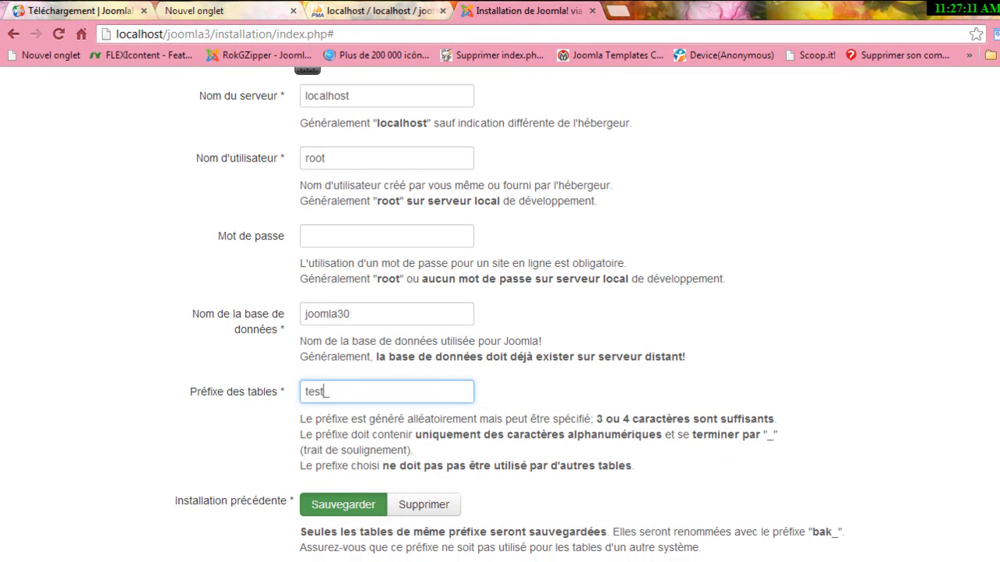
Review the explanation about backing up old tables, then scroll back to the top.
scroll(556, 513, "down", 1)
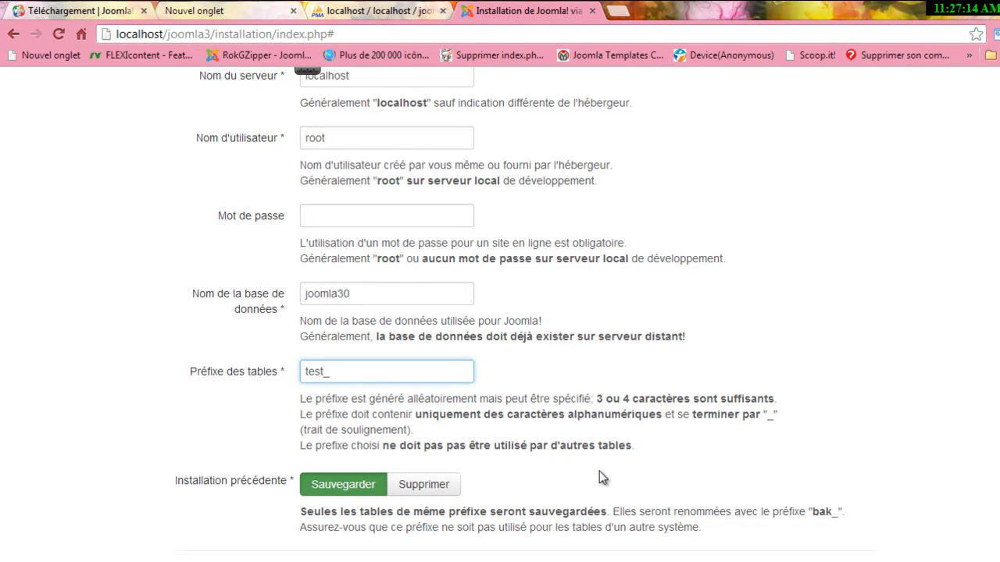
triple_click(570, 512)
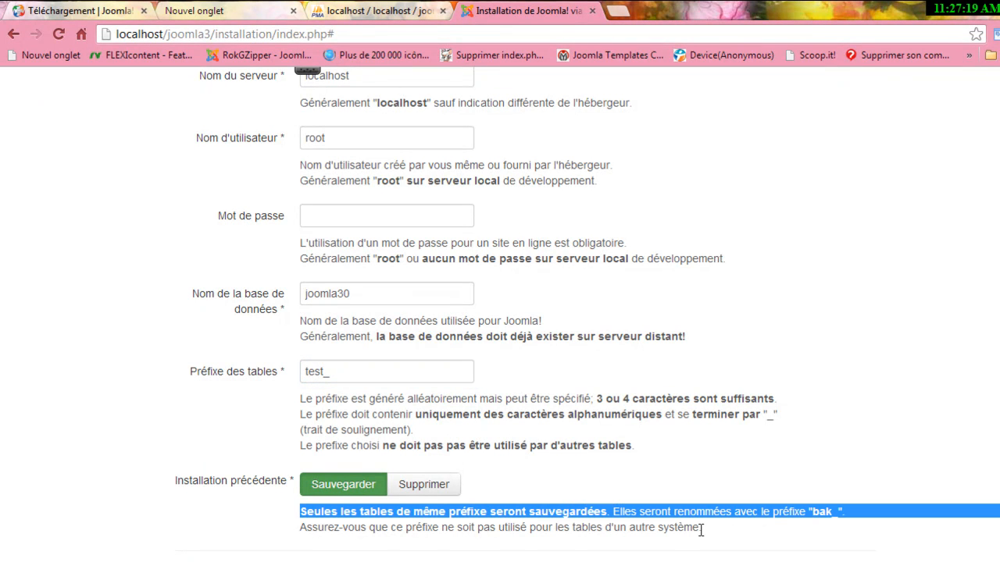
left_click(531, 544)
left_click_drag(353, 547, 282, 508)
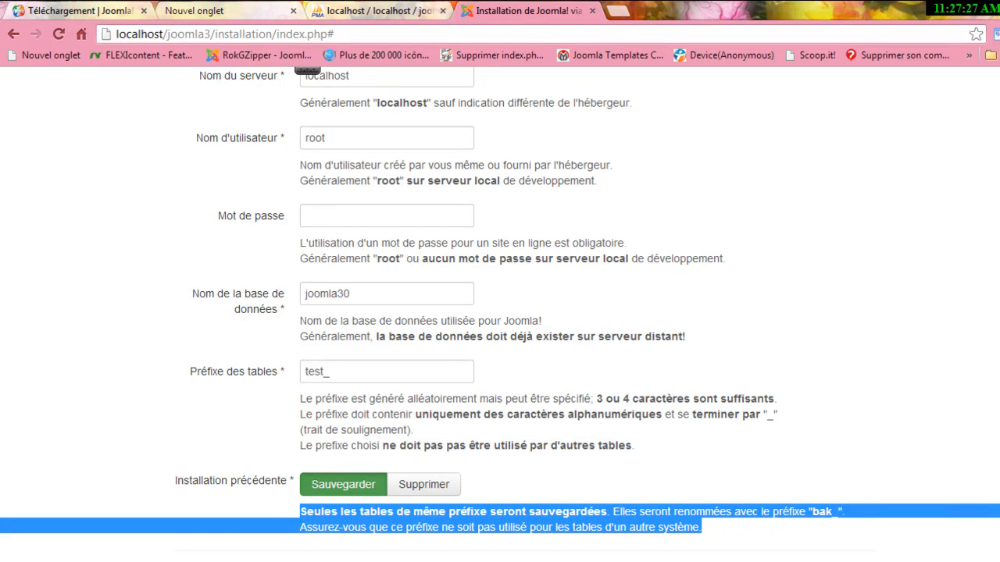
scroll(500, 312, "up", 1)
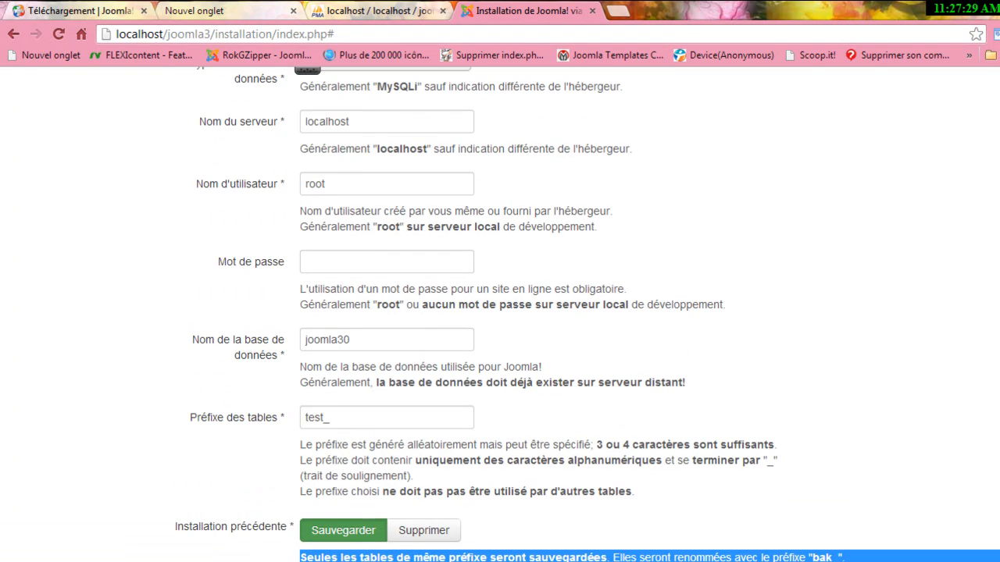
scroll(500, 313, "up", 3)
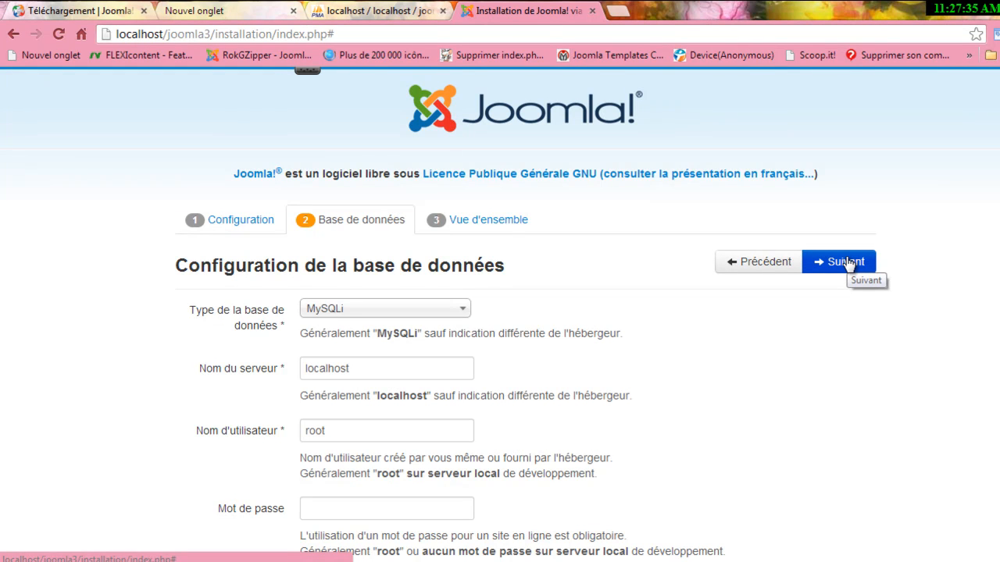
Submit the database settings and scroll through the sample data and configuration summary.
left_click(849, 264)
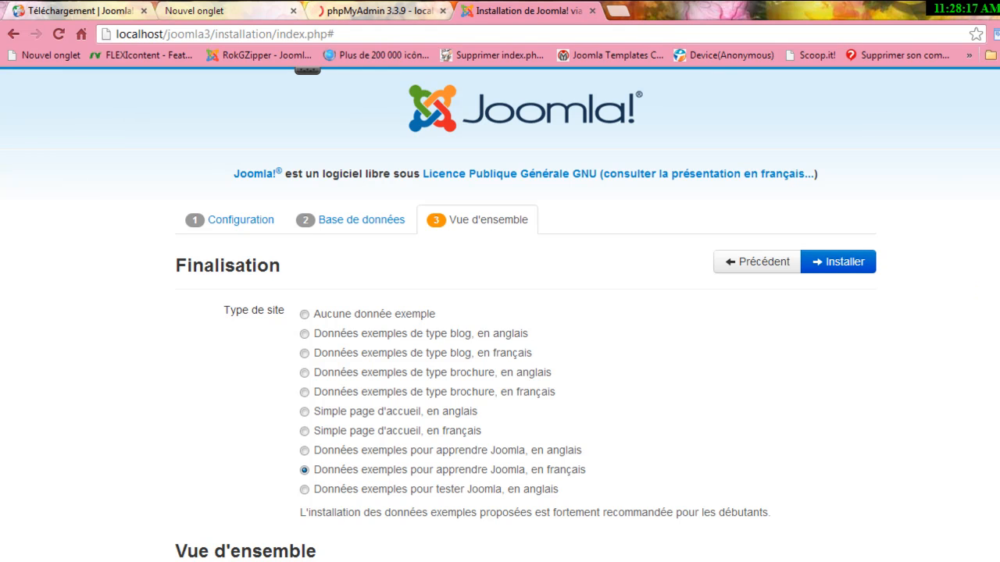
scroll(500, 313, "down", 1)
scroll(500, 313, "down", 2)
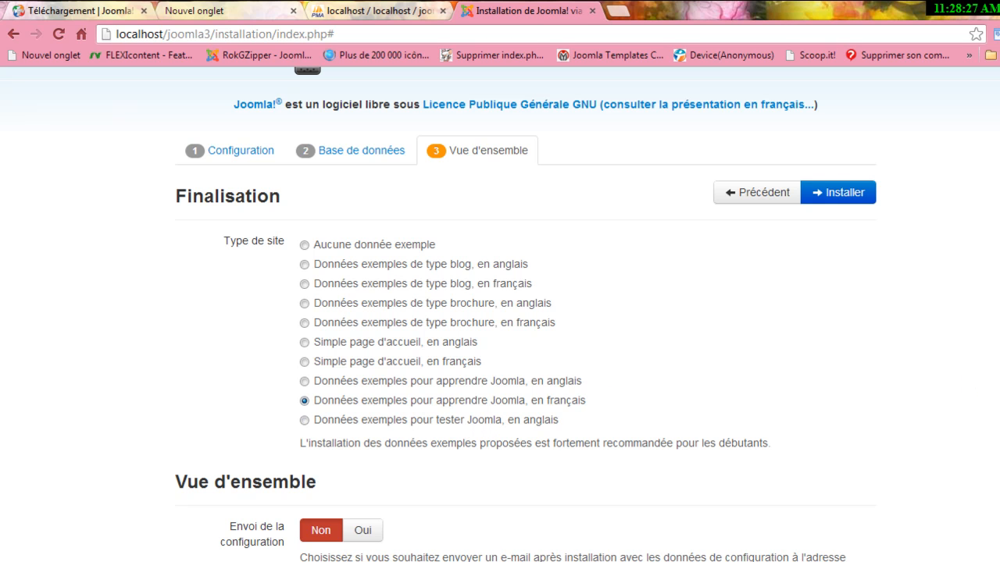
scroll(526, 324, "down", 1)
scroll(526, 325, "down", 2)
scroll(526, 324, "down", 2)
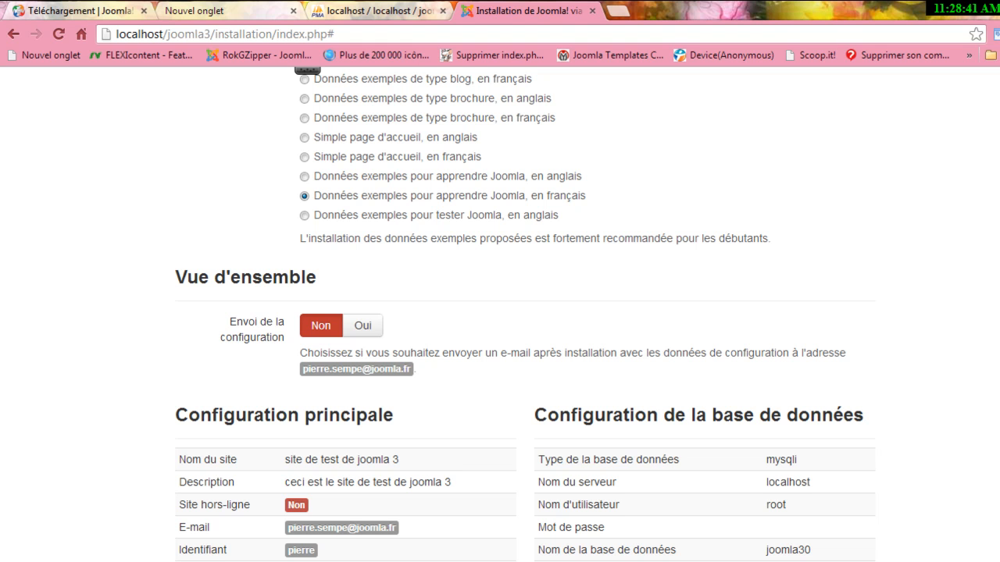
Review the pre-installation checks on the overview page, all marked Oui.
scroll(500, 314, "up", 1)
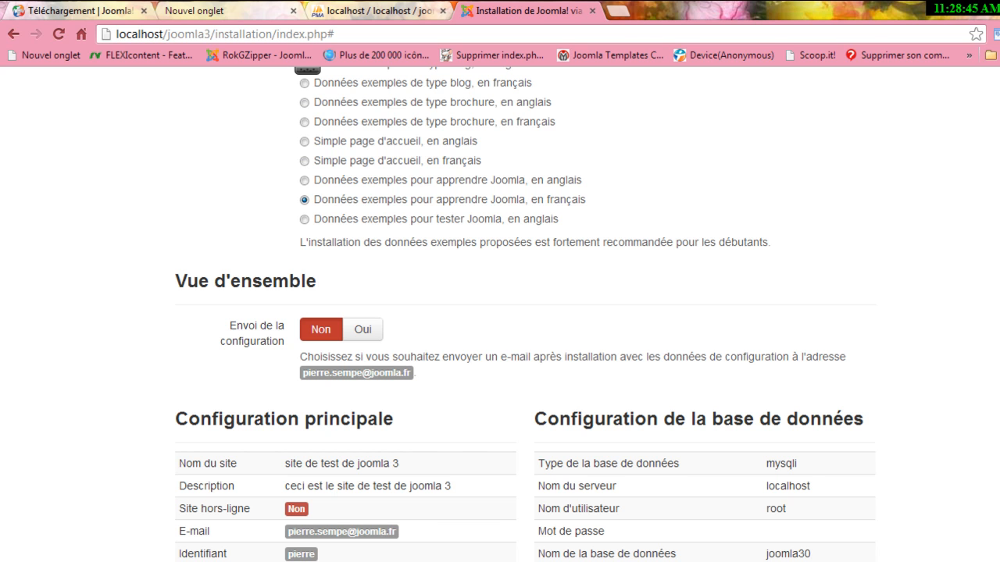
scroll(500, 314, "down", 2)
scroll(500, 314, "down", 3)
scroll(499, 314, "up", 1)
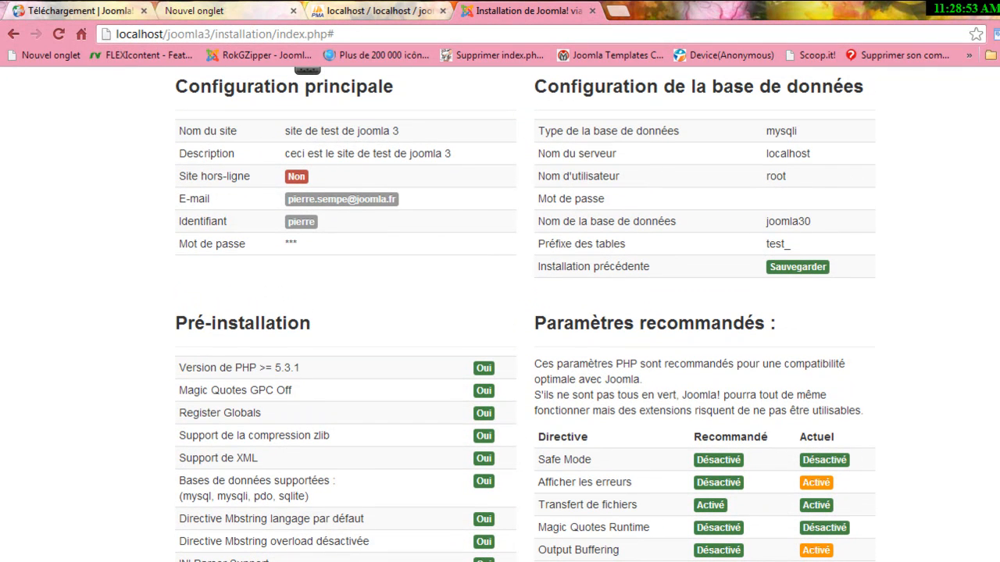
scroll(449, 523, "down", 1)
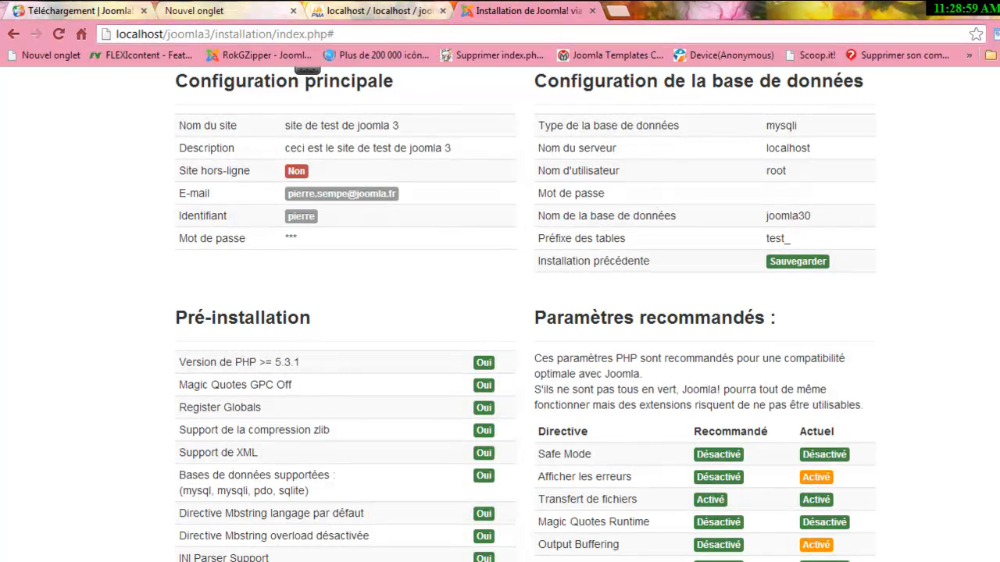
scroll(525, 317, "down", 1)
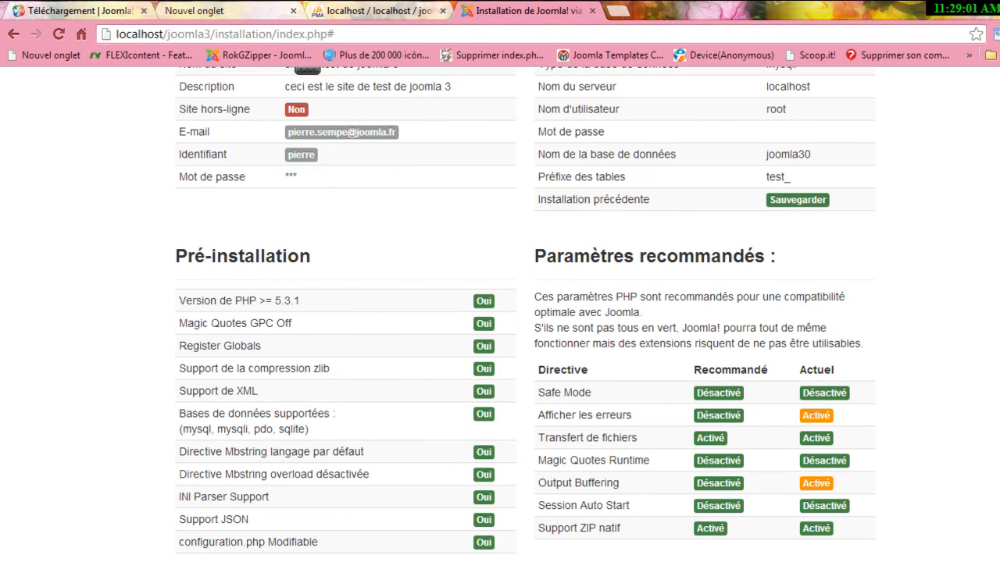
scroll(525, 313, "down", 1)
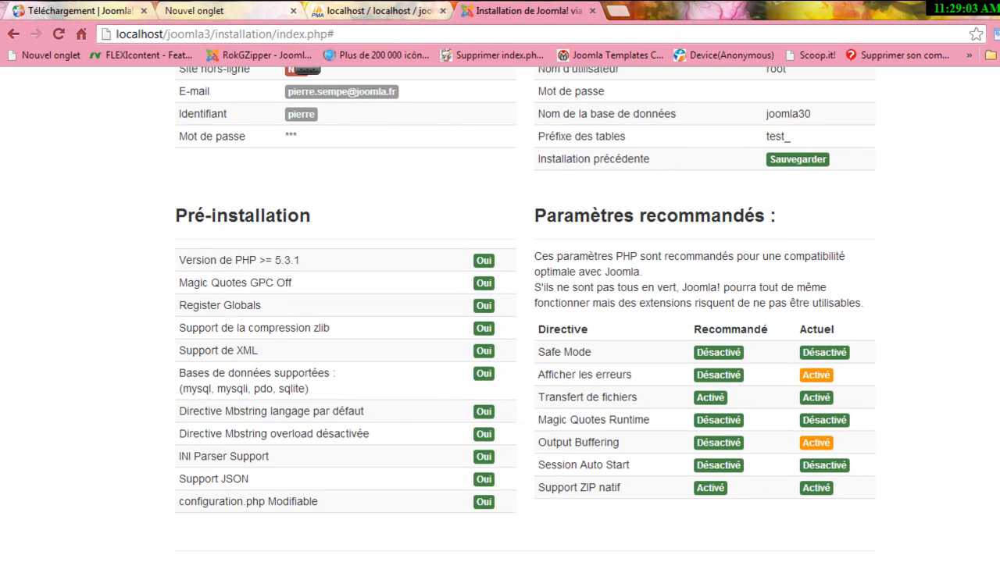
scroll(525, 312, "up", 7)
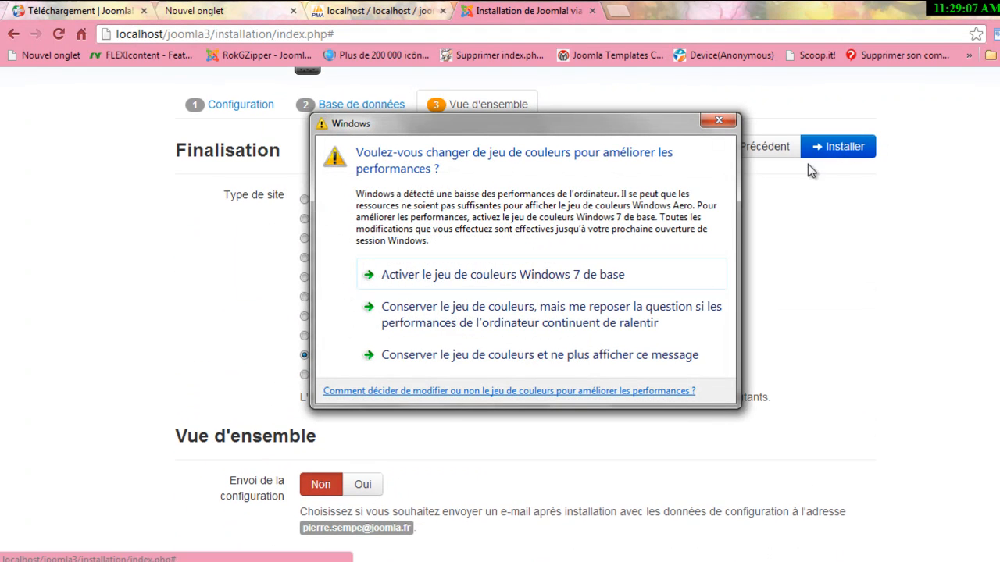
Finish the Joomla installation to the 'Joomla! est installé' page, then bring up the joomla3 folder window.
left_click(722, 121)
left_click(840, 147)
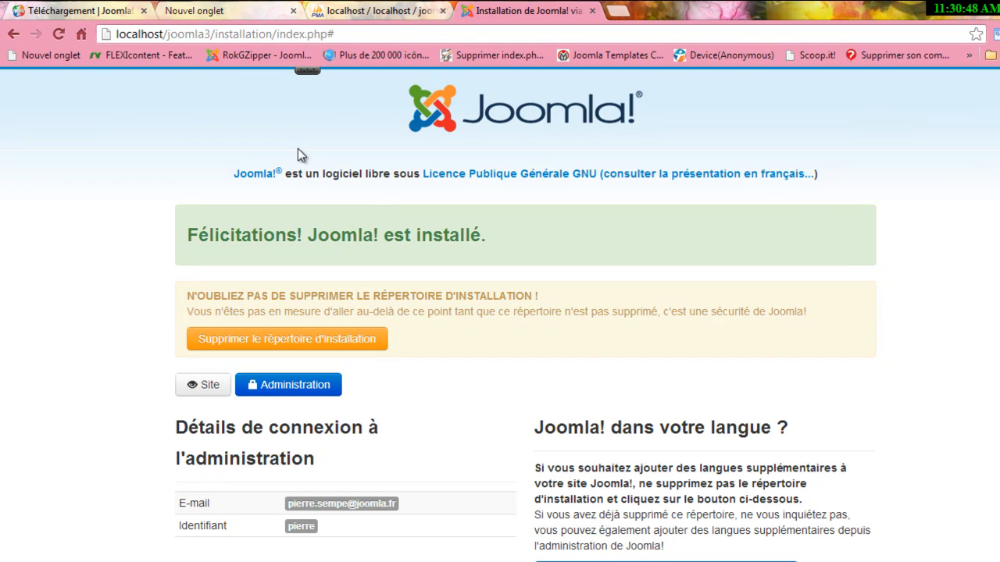
left_click_drag(307, 235, 577, 219)
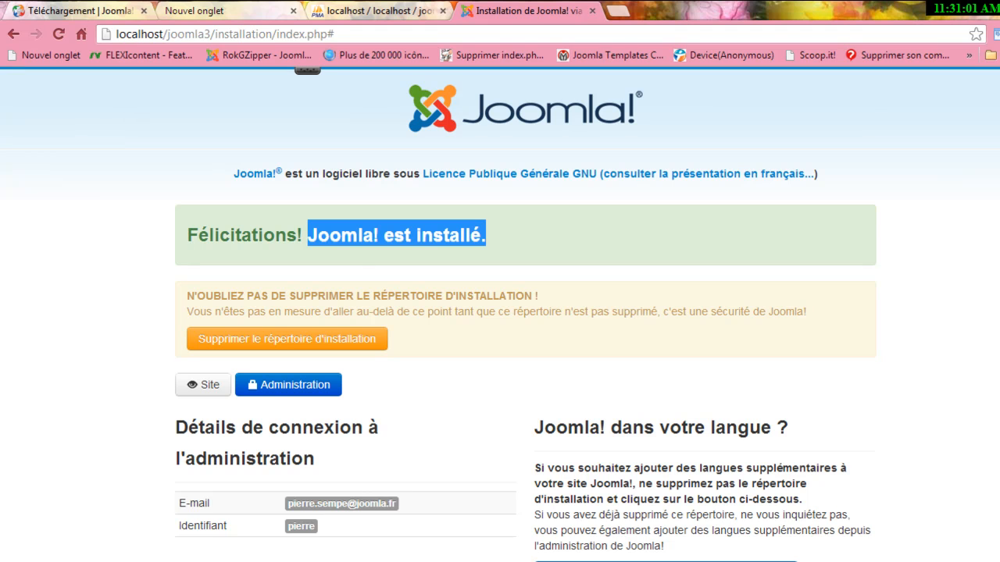
left_click(271, 561)
left_click(457, 503)
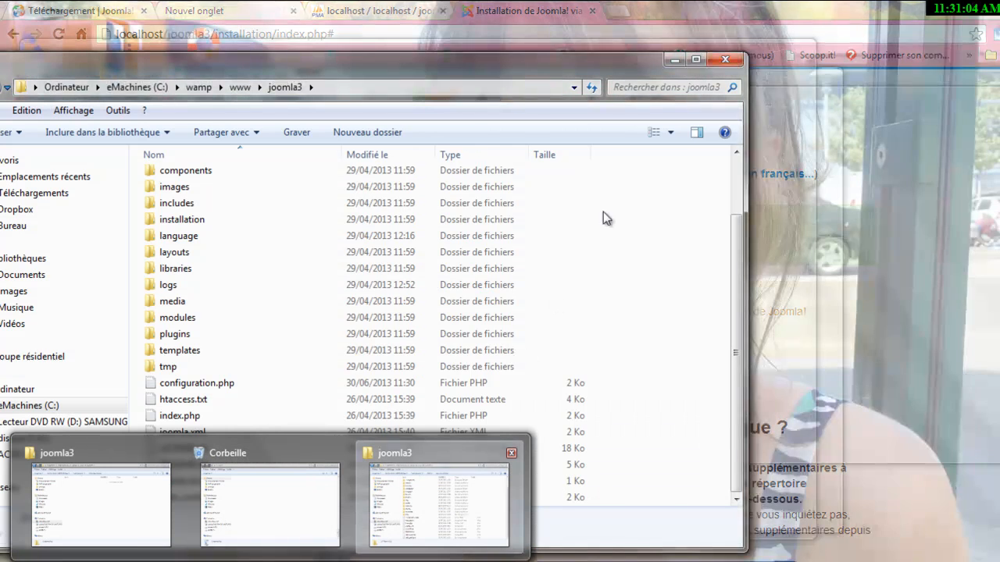
In the maximized joomla3 window, rename the installation folder to 'installation' plus trailing underscores.
left_click(696, 59)
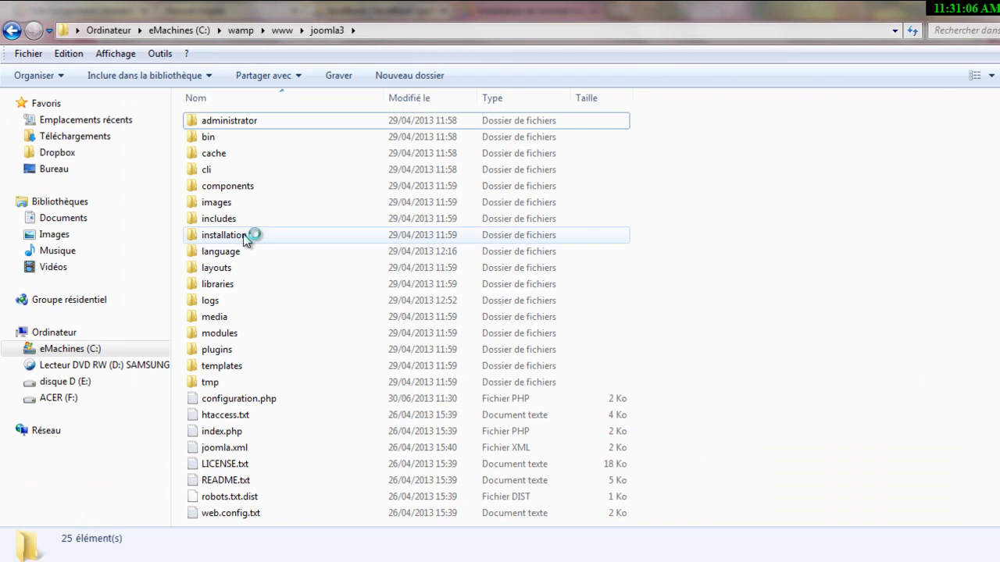
left_click(244, 238)
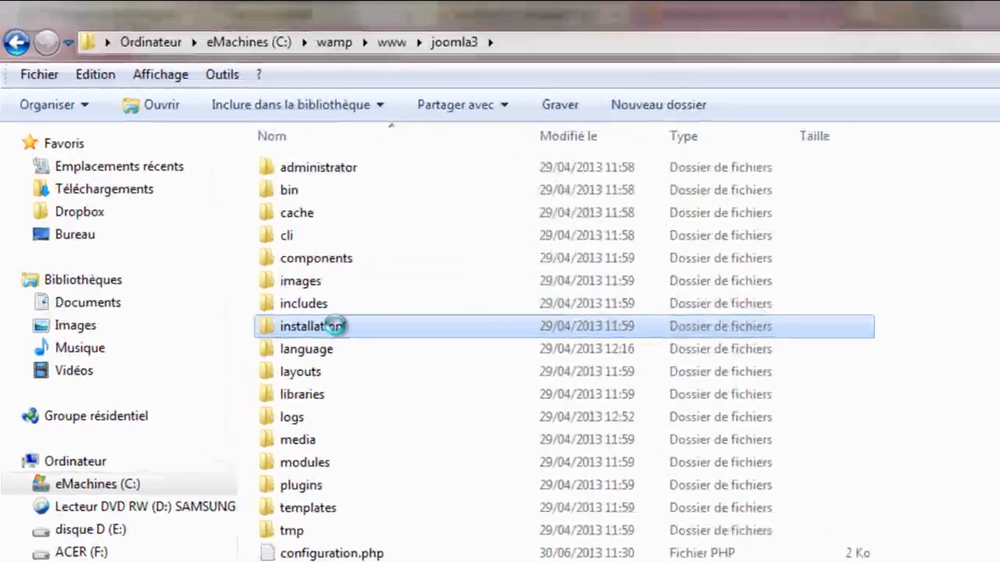
right_click(242, 235)
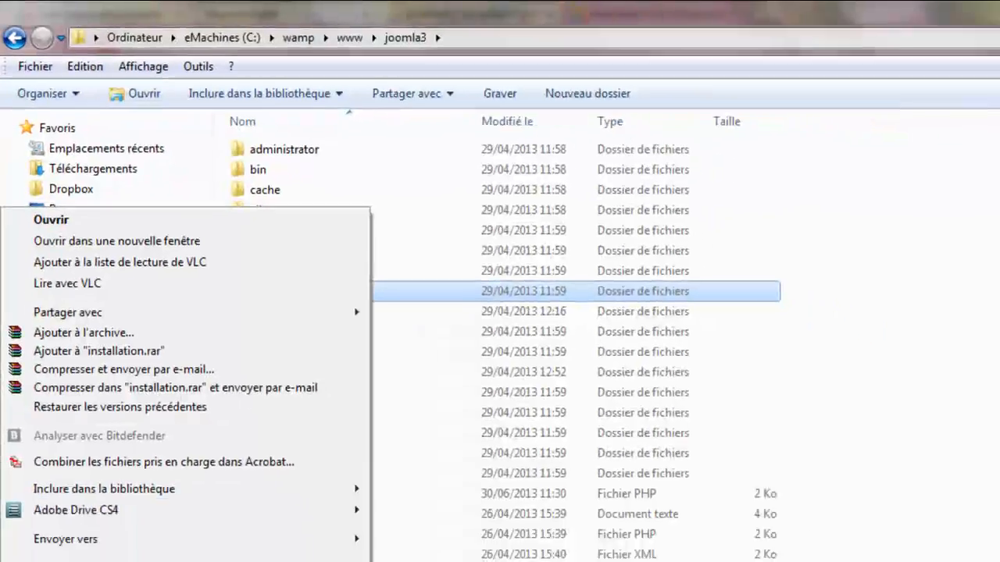
left_click(81, 553)
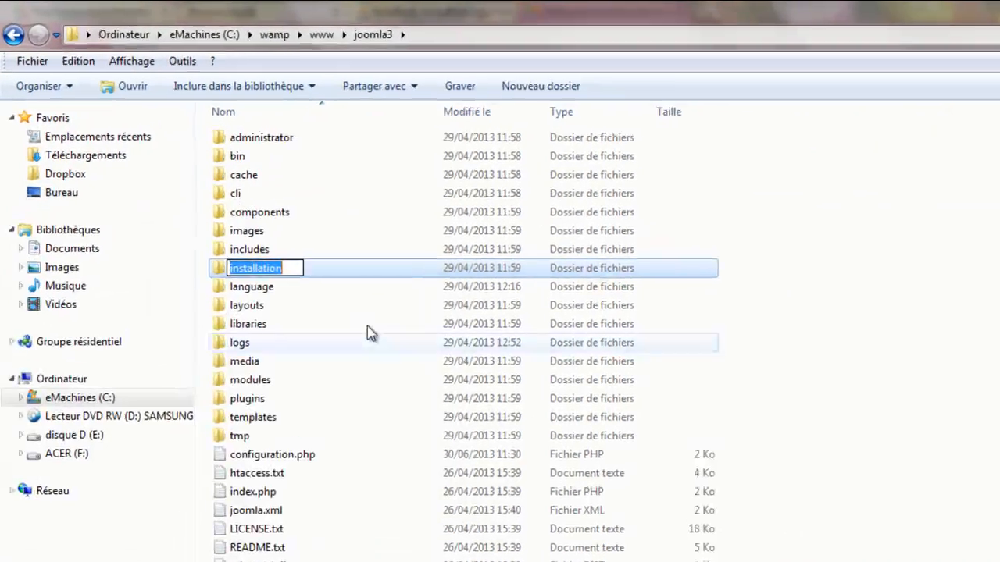
left_click(292, 261)
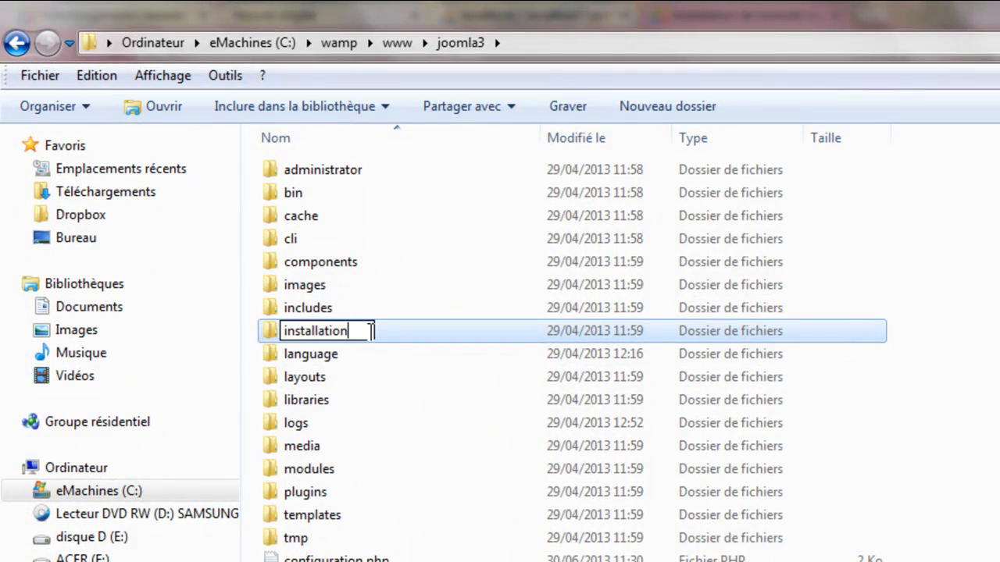
type("__")
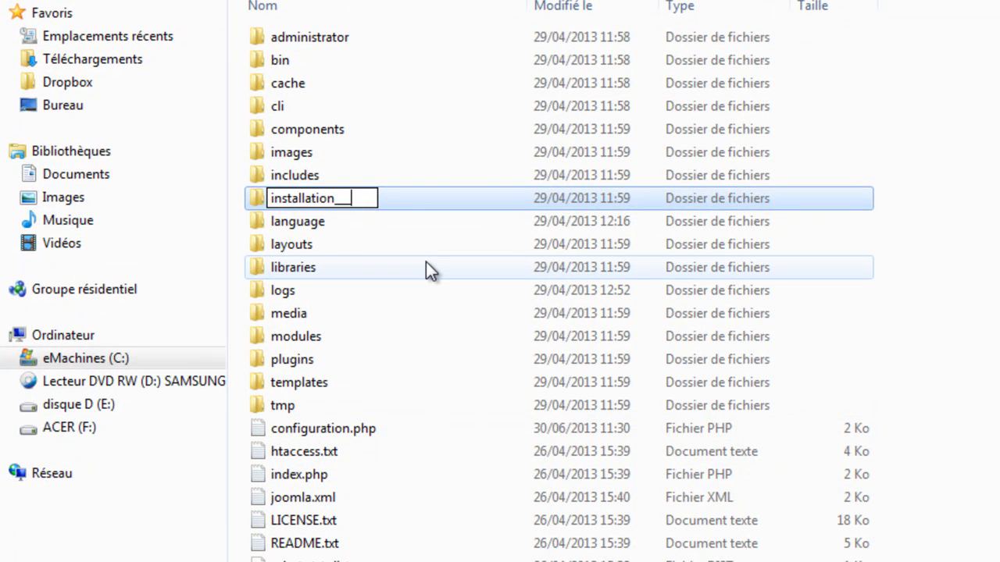
key("BackSpace")
key("BackSpace")
key("BackSpace")
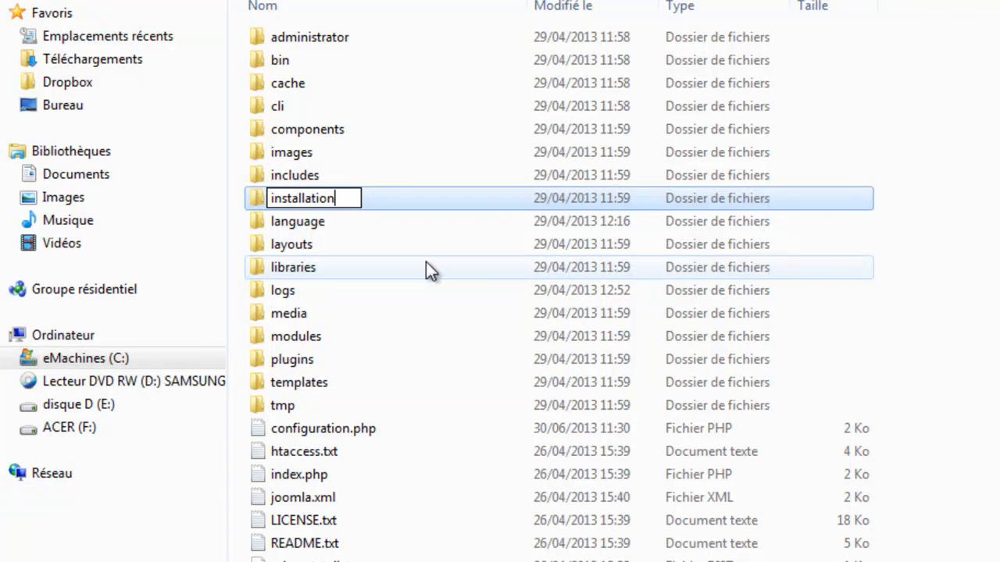
type("___")
key("Return")
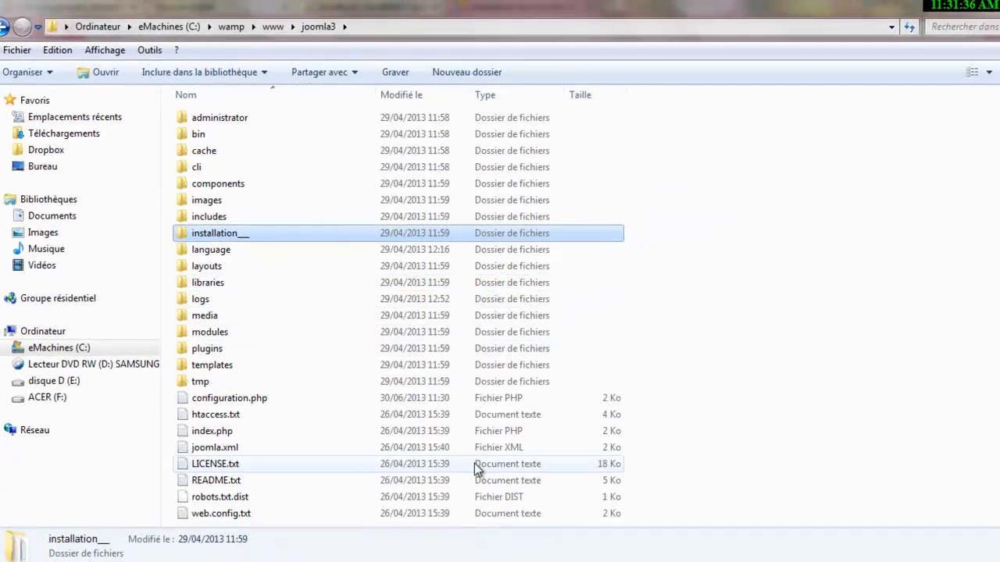
Return to the installer in Chrome and scroll back up to 'Félicitations! Joomla! est installé.'.
left_click(452, 561)
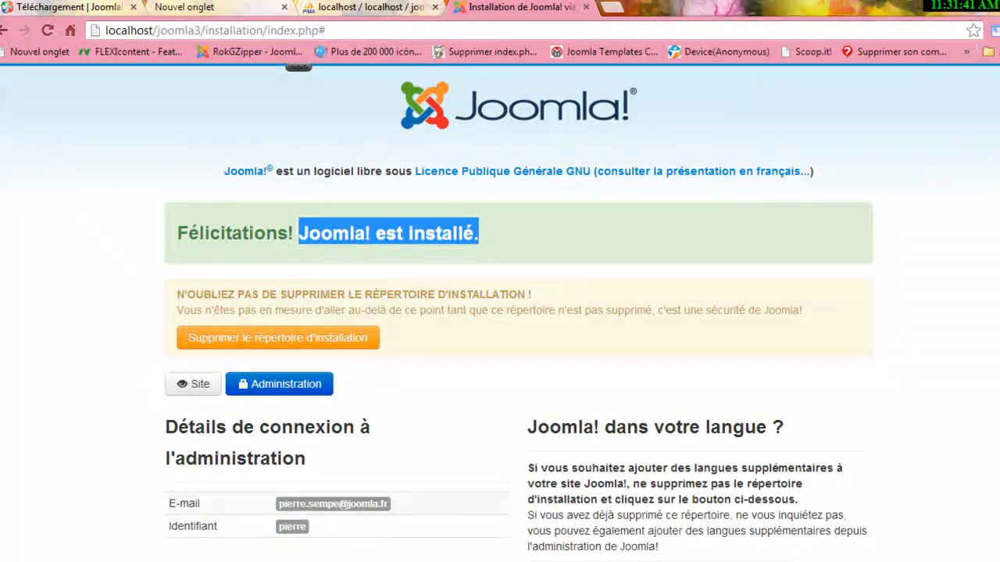
scroll(500, 313, "down", 3)
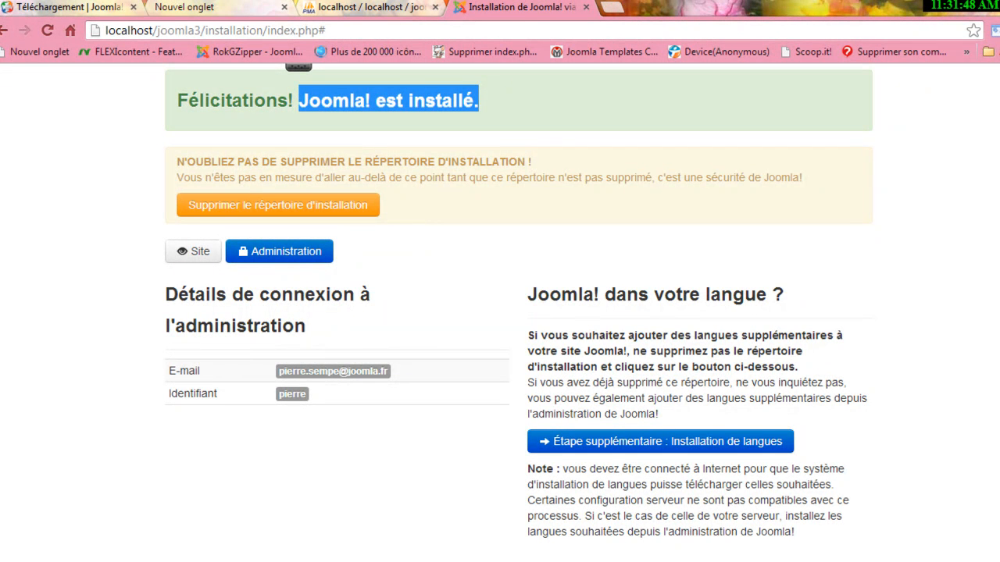
scroll(500, 313, "down", 1)
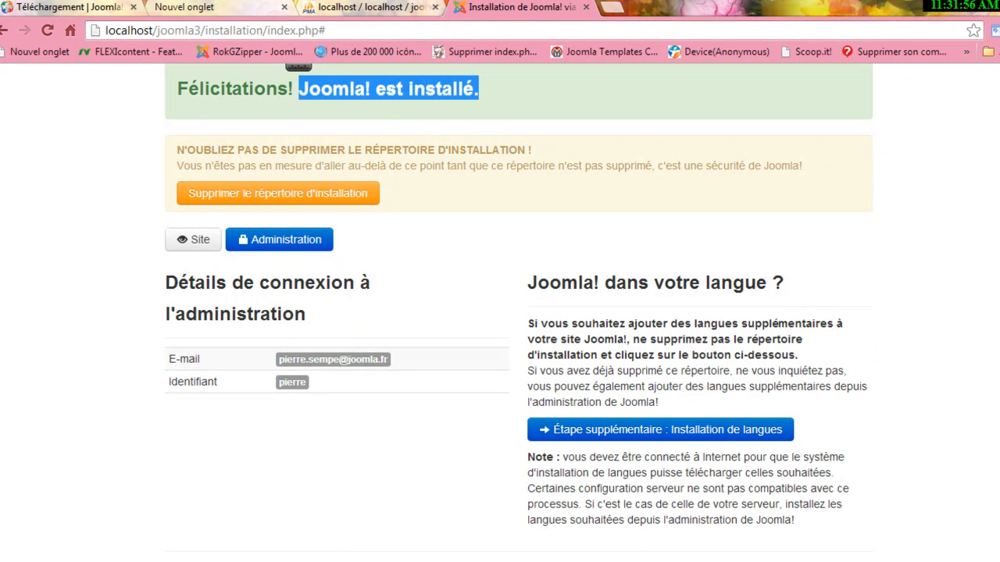
scroll(500, 312, "up", 2)
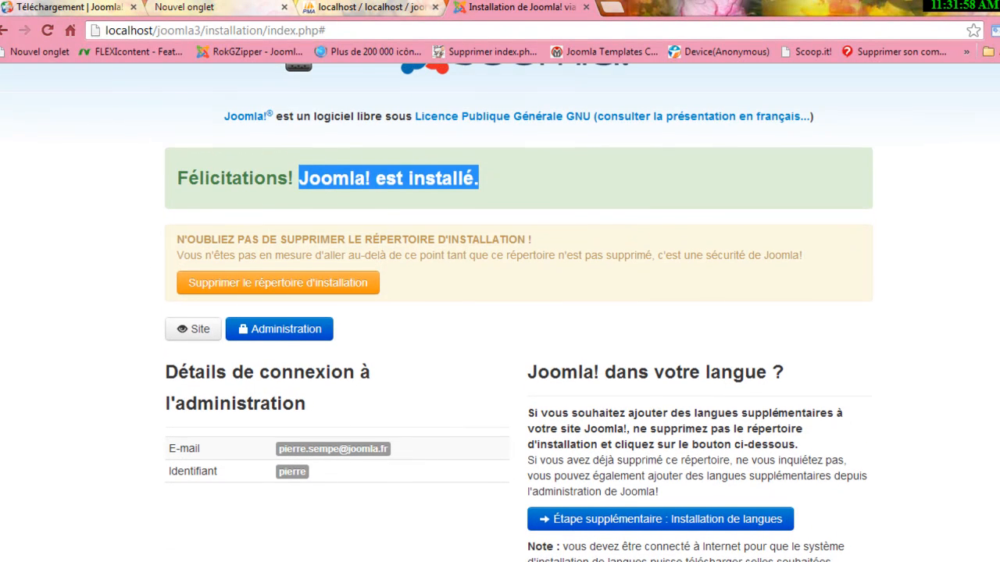
Open the 'site de test de joomla 3' home page at localhost/joomla3/ and browse it.
left_click(200, 332)
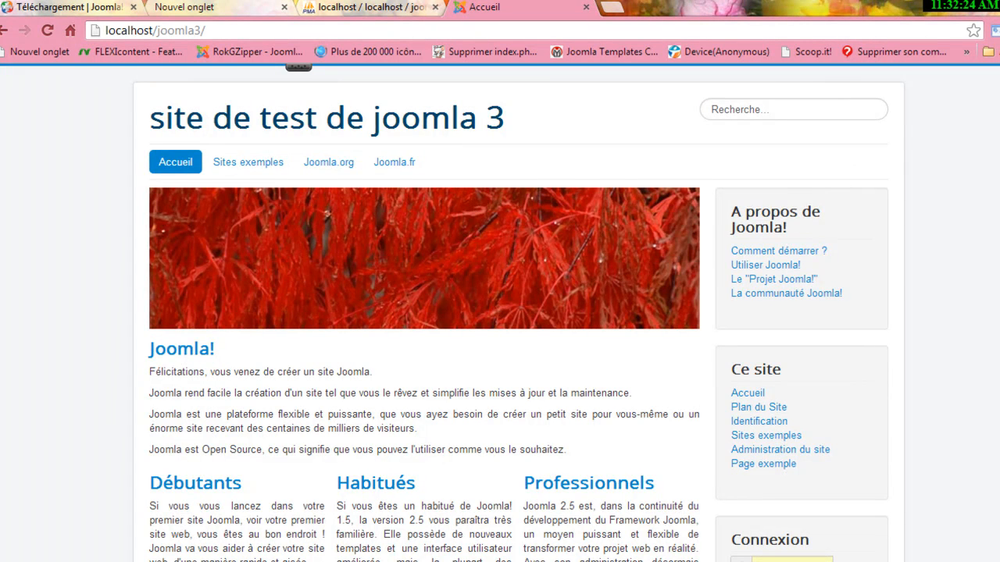
scroll(500, 312, "down", 3)
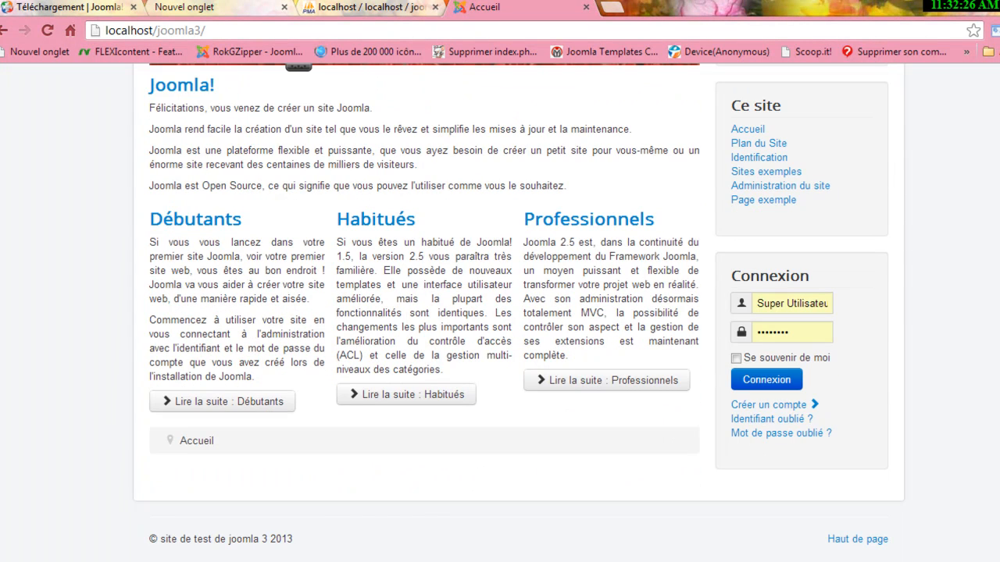
scroll(500, 313, "up", 3)
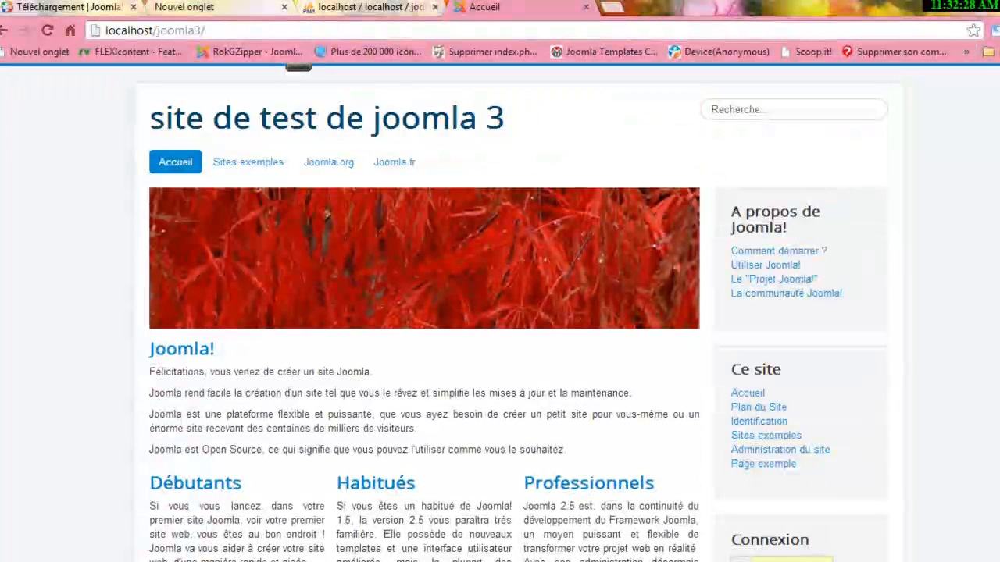
left_click(231, 29)
left_click(231, 28)
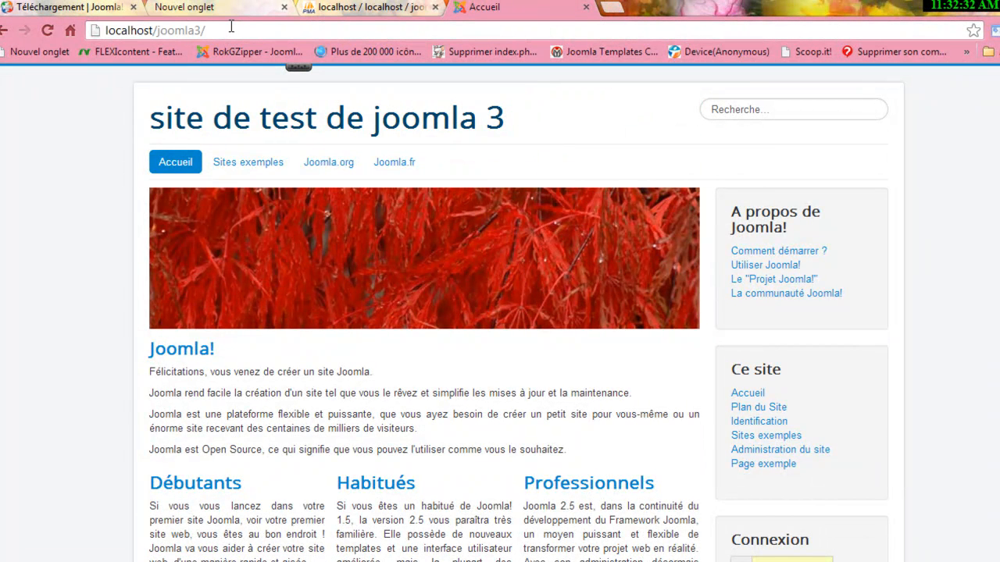
Load localhost/joomla3/administrator and log in to the Panneau d'administration dashboard.
type("administrat")
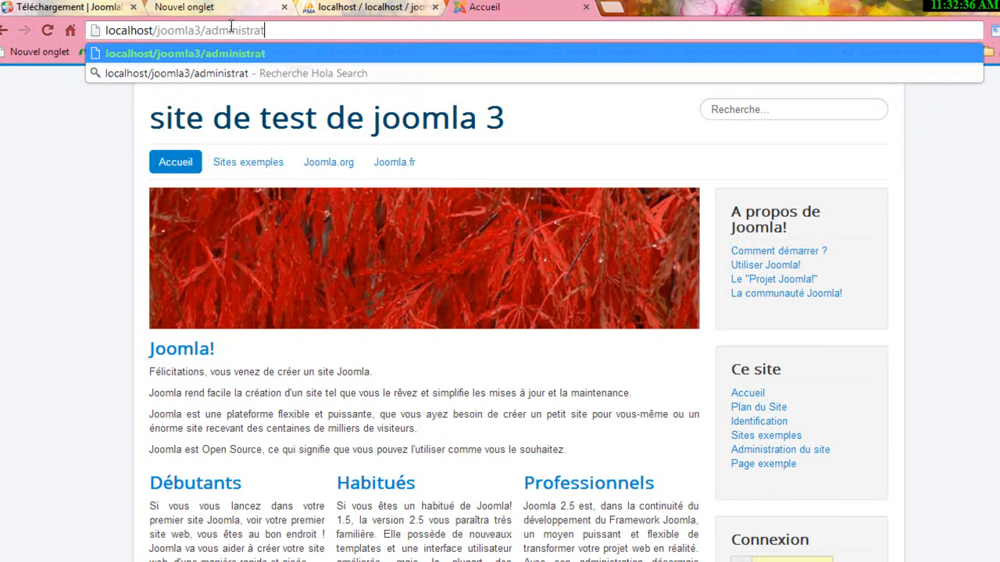
type("or")
key("Return")
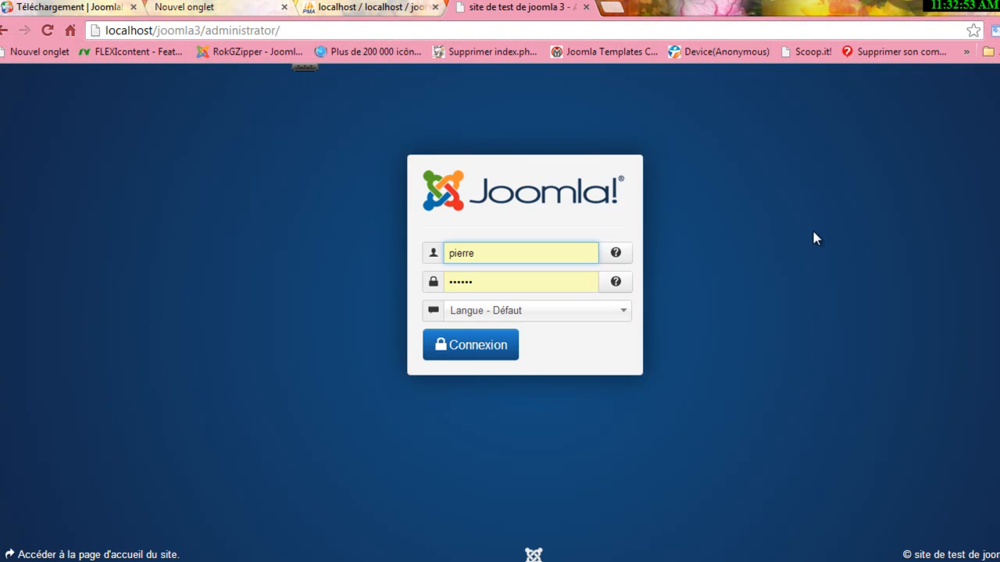
left_click(478, 348)
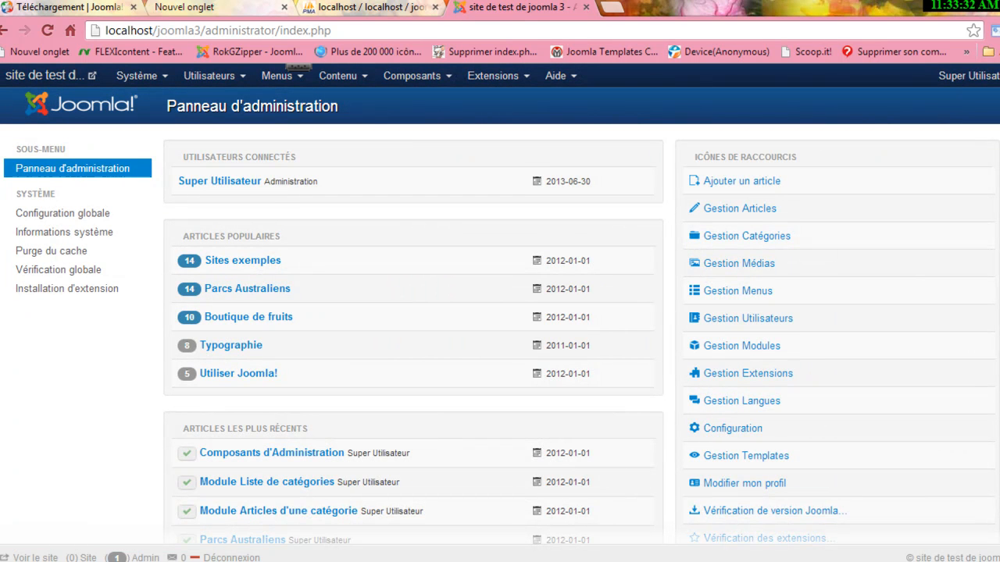
scroll(500, 312, "down", 3)
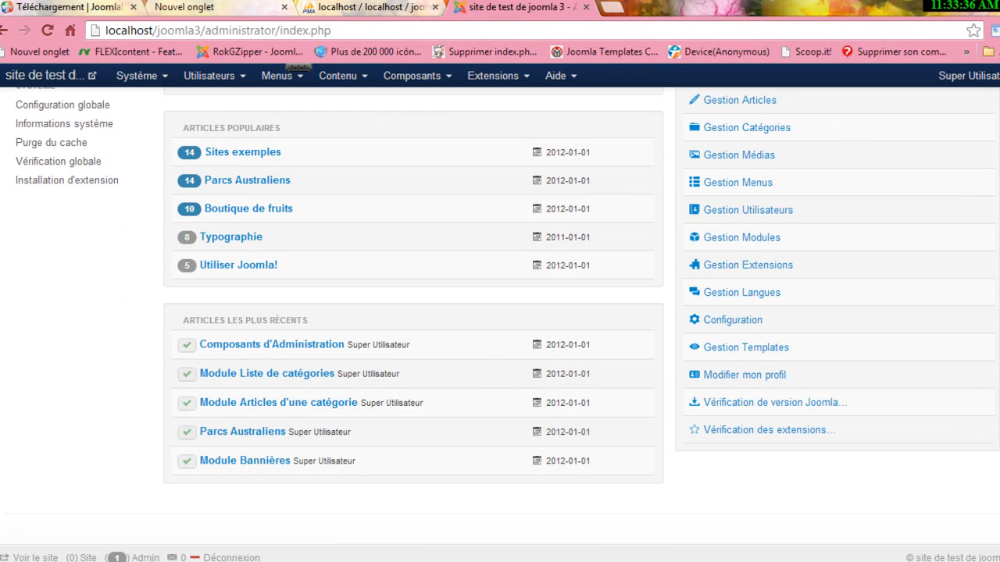
scroll(500, 312, "up", 1)
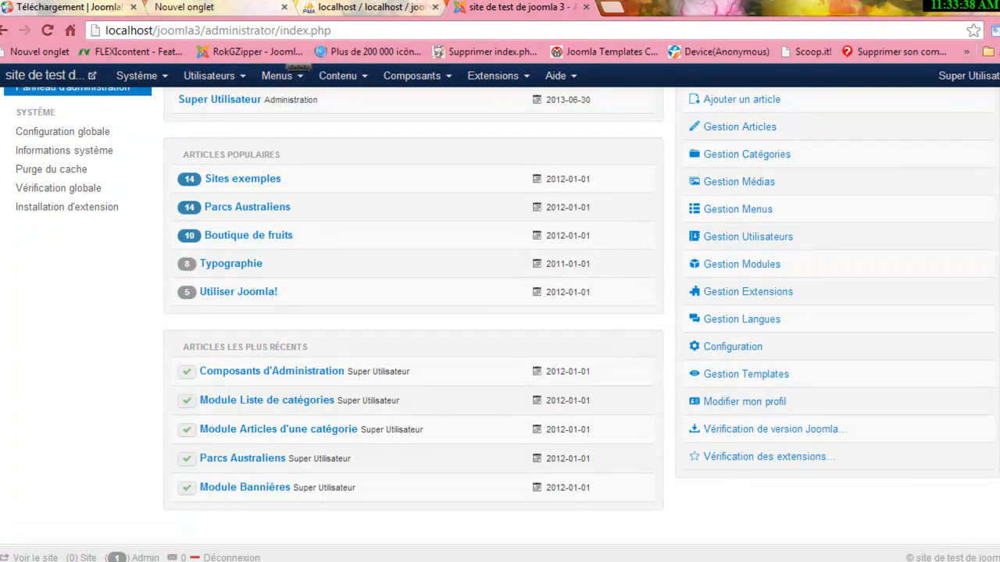
scroll(500, 313, "up", 3)
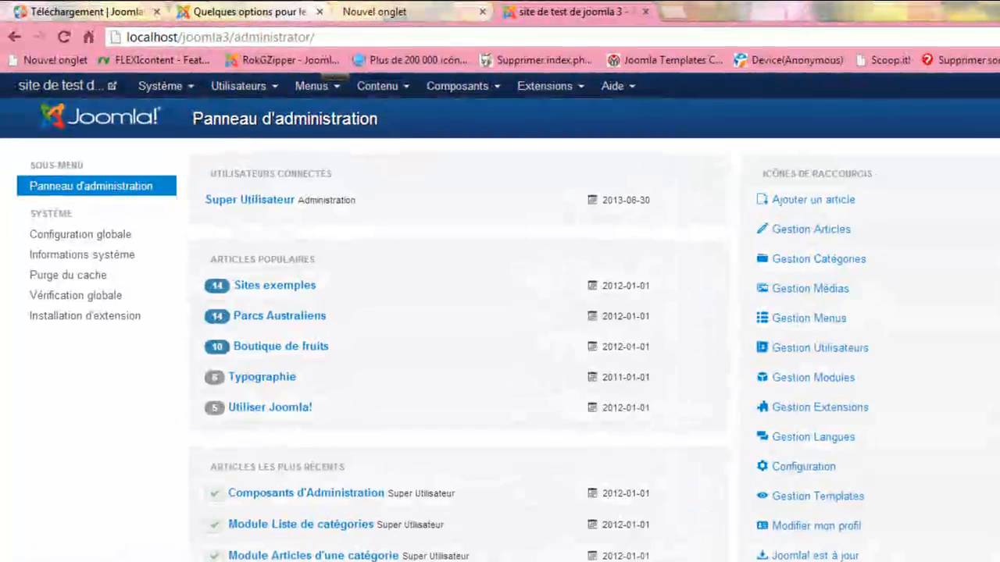
Open the Protostar - Défaut template style's Options in Gestion Templates.
left_click(747, 454)
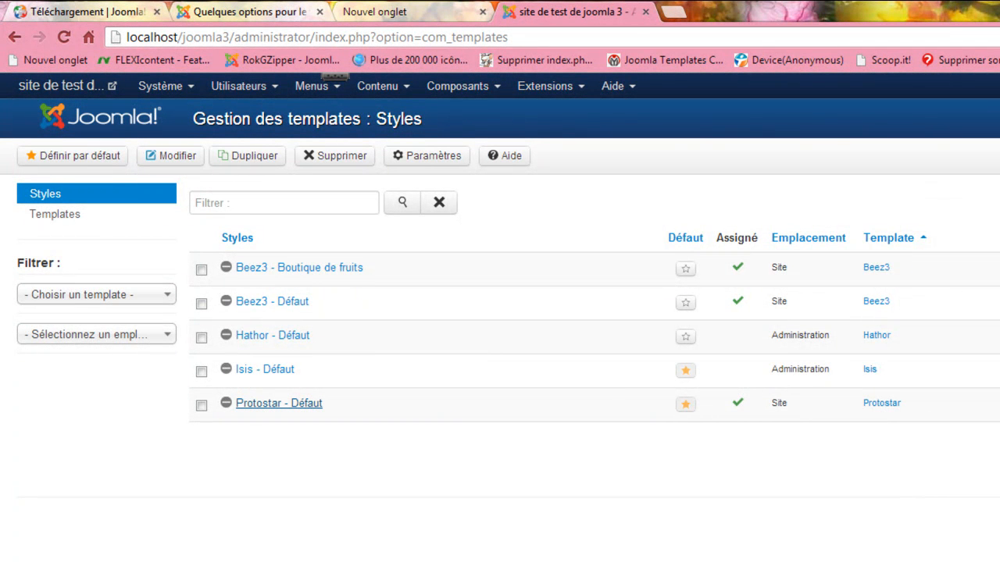
left_click(278, 403)
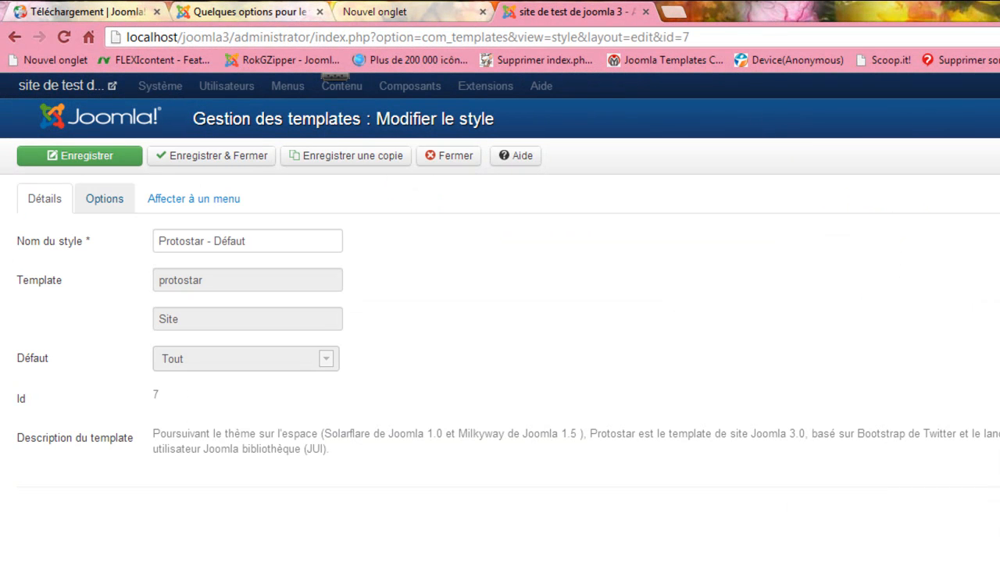
left_click(104, 198)
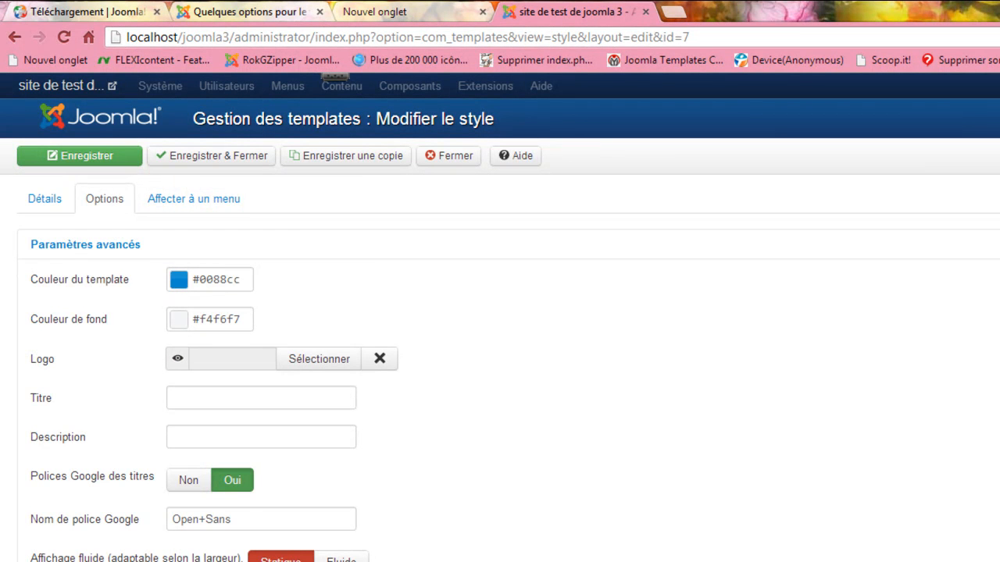
scroll(500, 328, "down", 1)
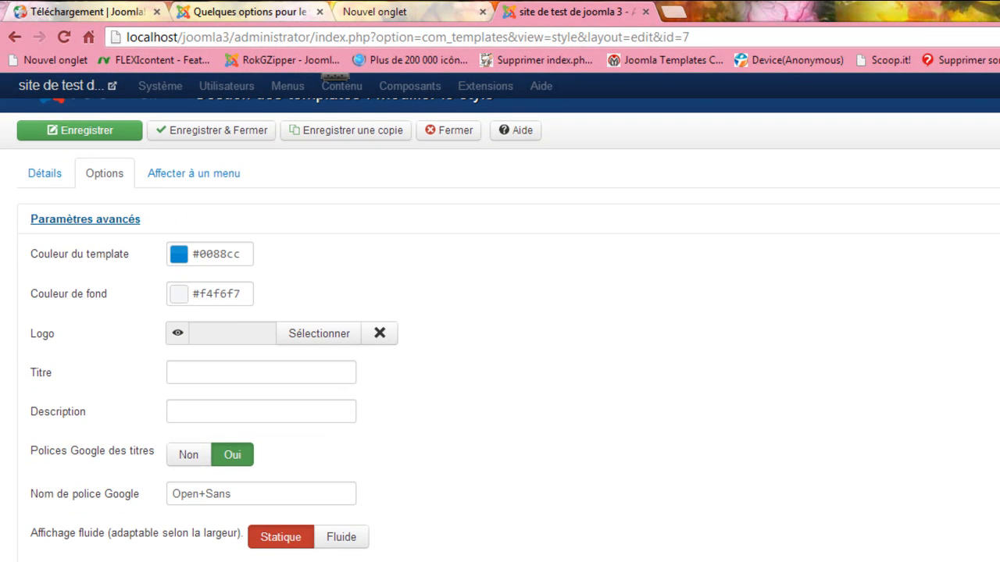
Set the template colour to #2c769e and the background colour to #27adf5.
left_click(180, 255)
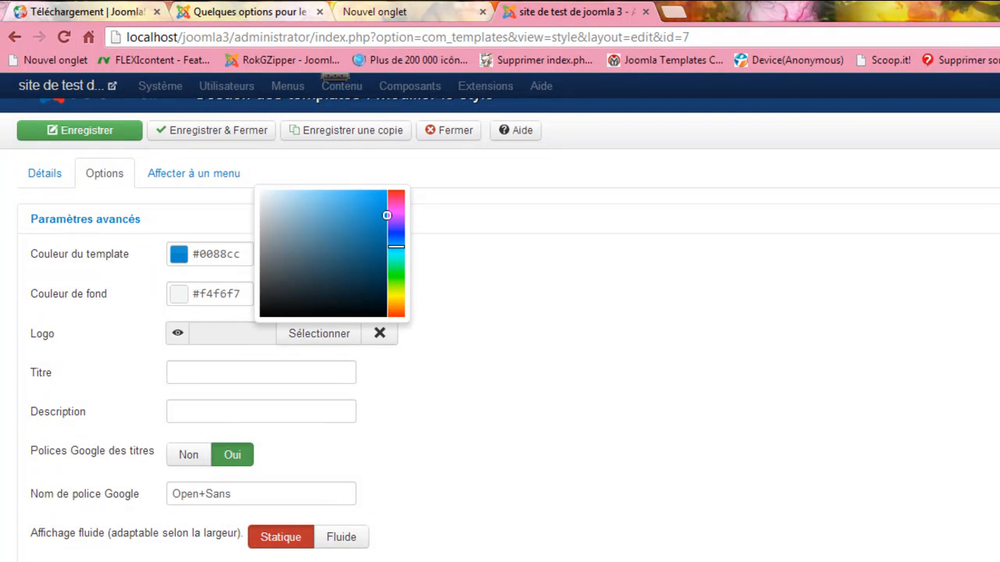
left_click(352, 238)
key("Escape")
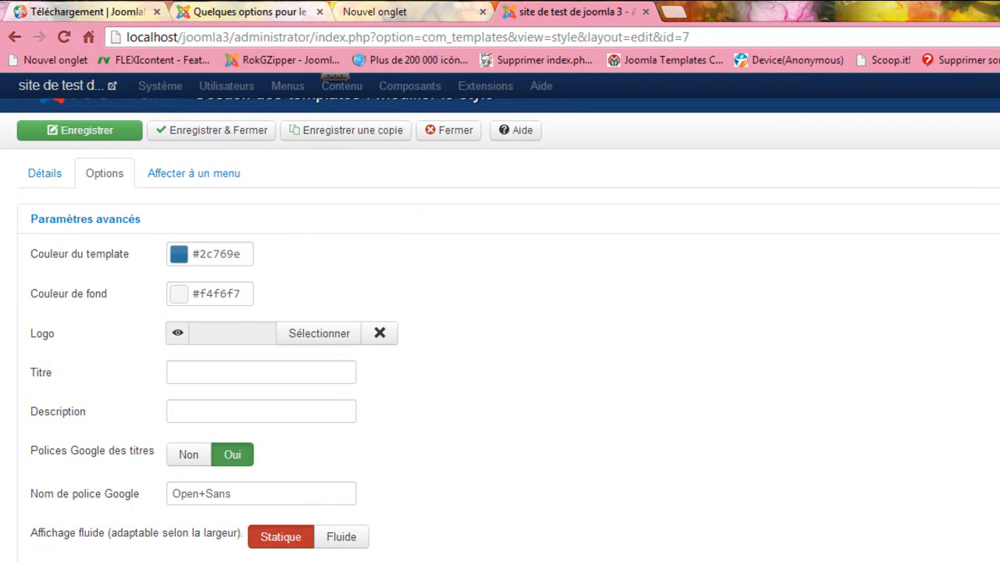
left_click(179, 295)
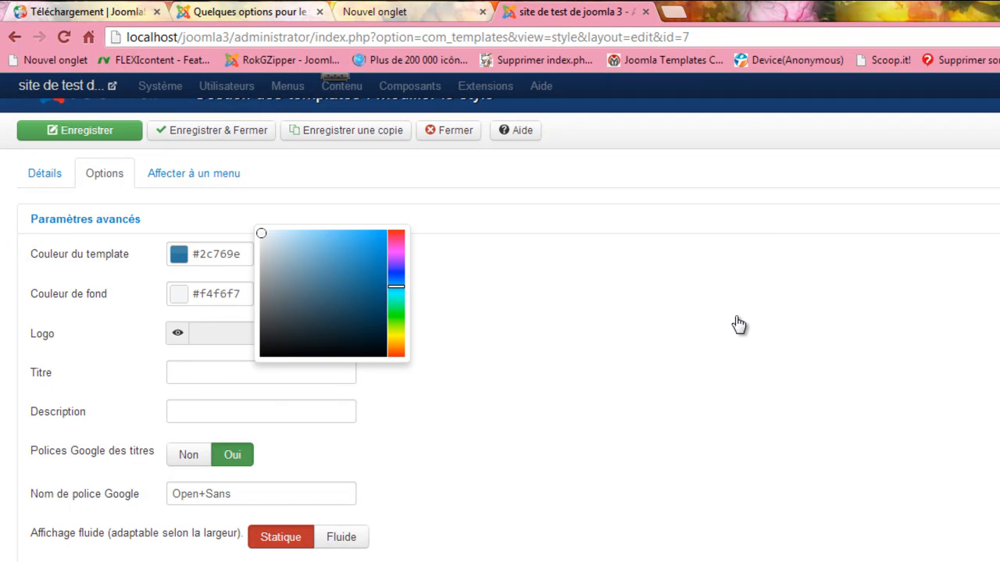
left_click(366, 235)
left_click(955, 277)
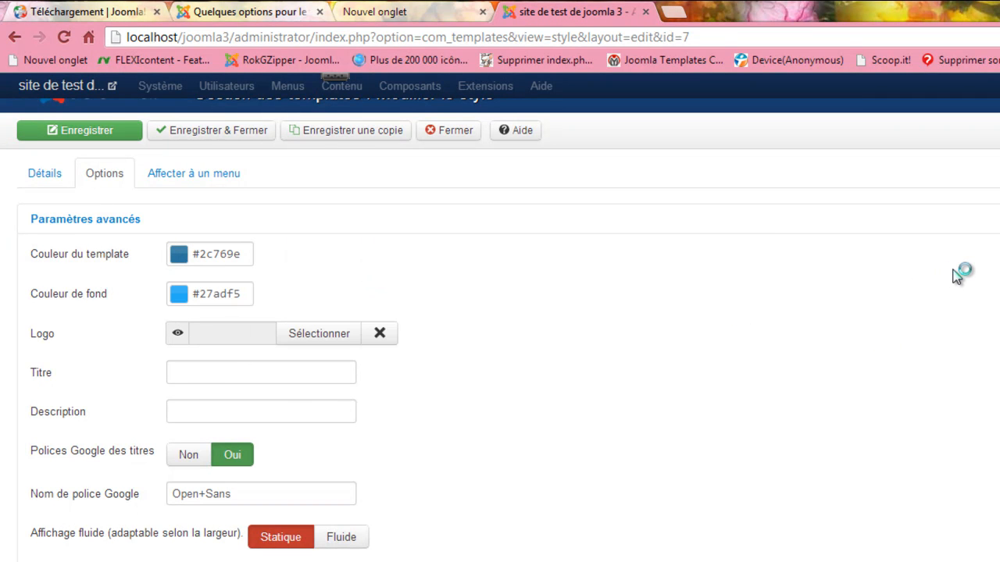
key("ctrl+2")
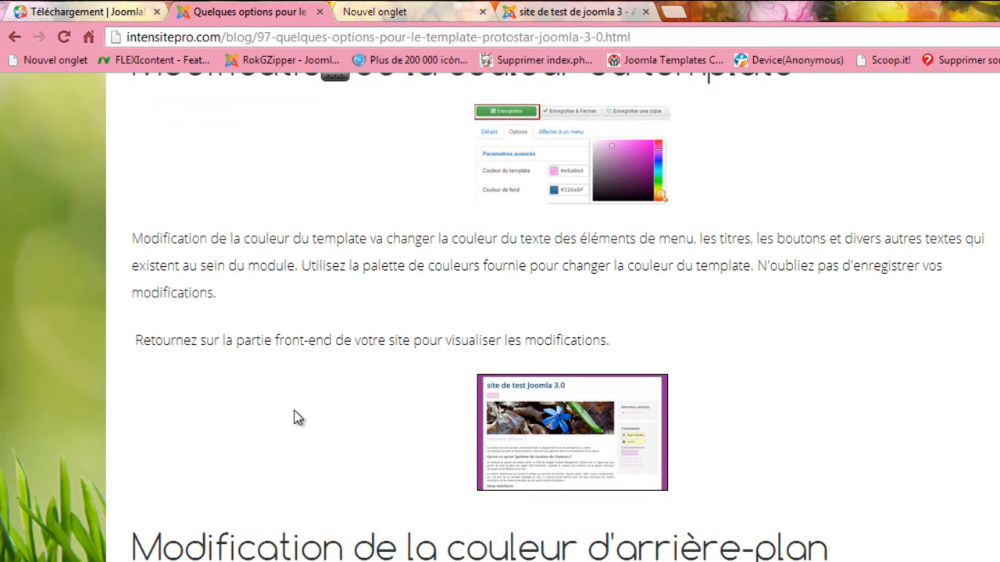
Read through the intensitepro Protostar options article and select its full URL in the address bar.
scroll(151, 438, "up", 15)
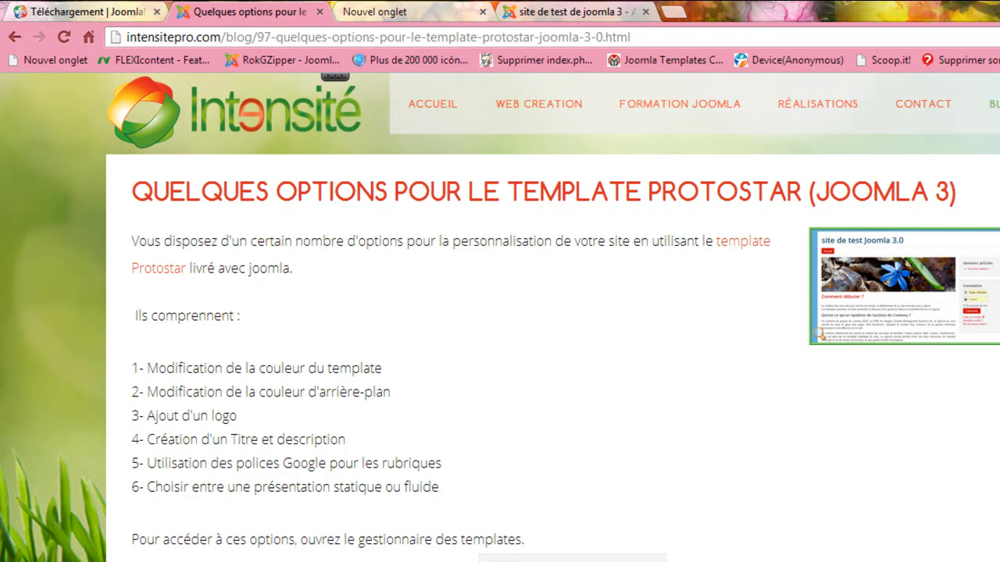
scroll(500, 316, "down", 6)
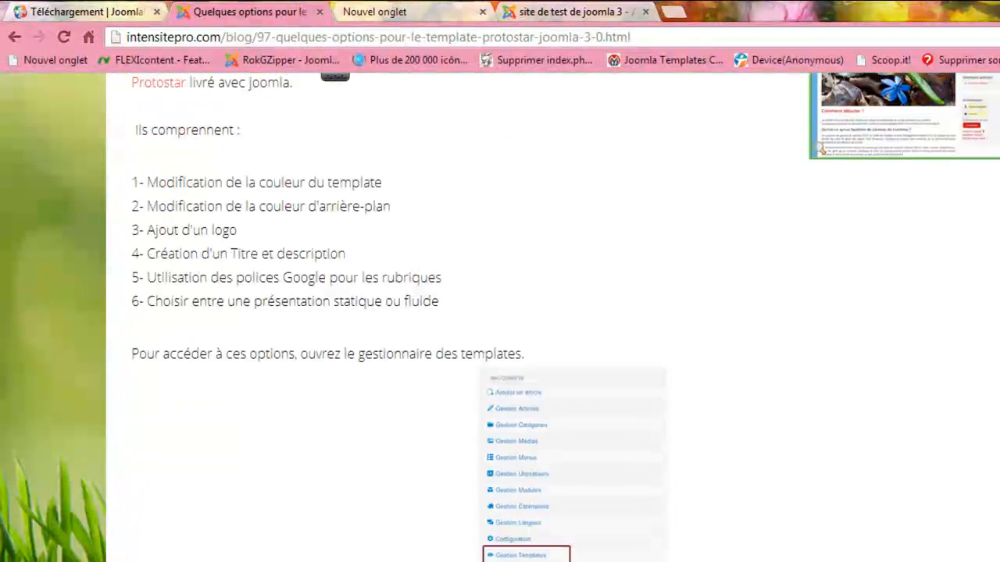
scroll(500, 317, "down", 4)
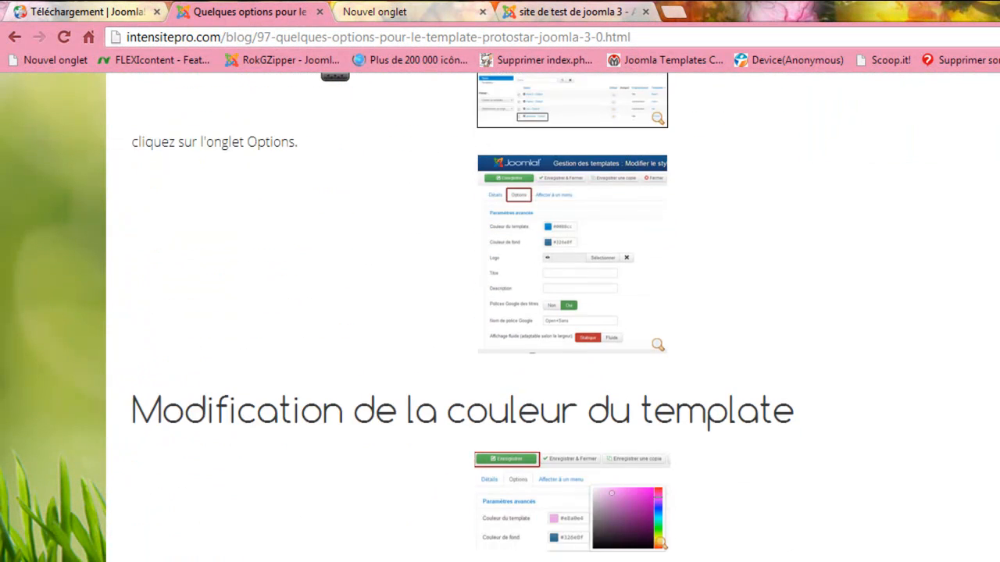
scroll(500, 316, "up", 10)
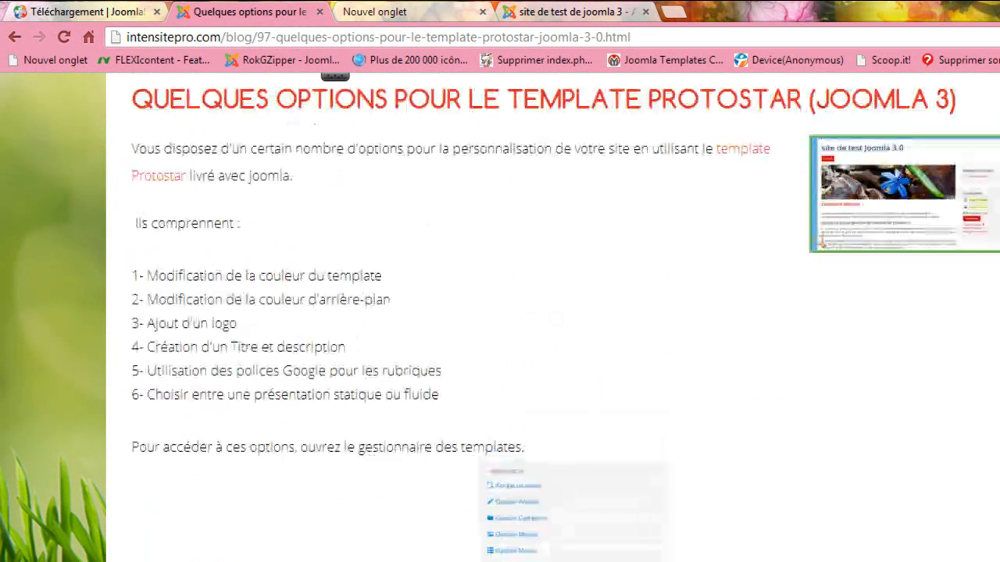
left_click_drag(631, 37, 128, 37)
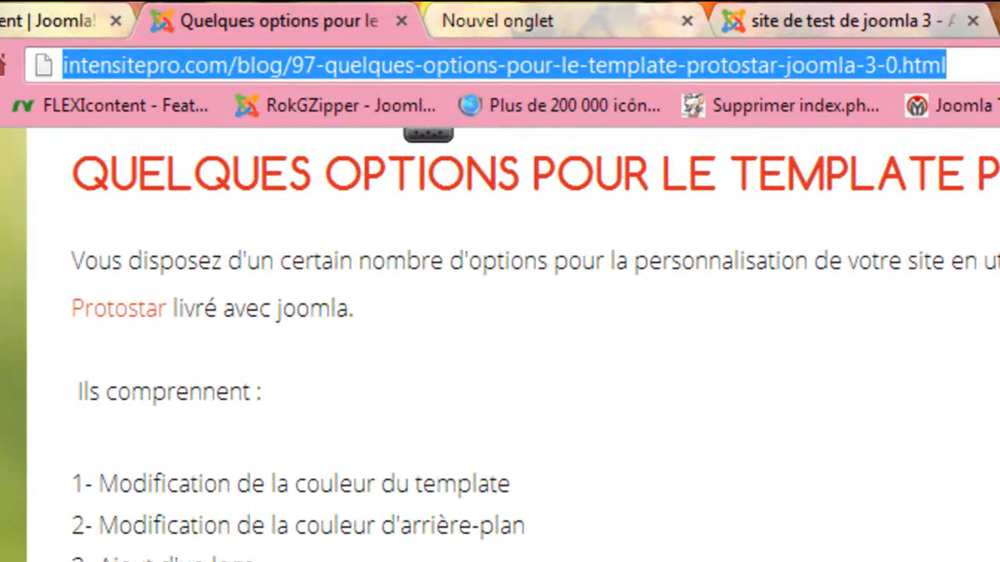